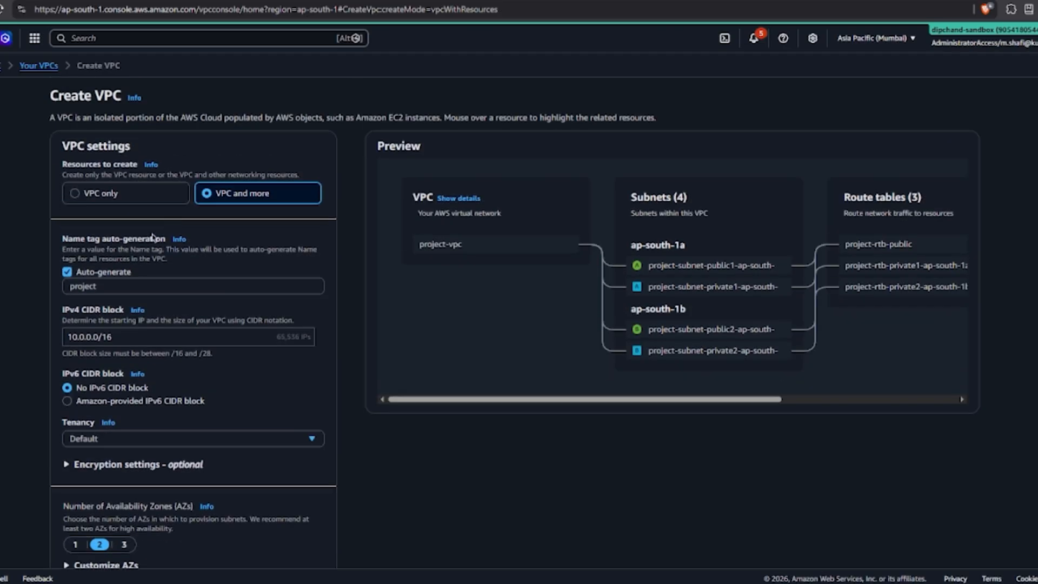
Choose to create only the VPC resource and set its name tag to production-vpc.
left_click(88, 192)
left_click(347, 244)
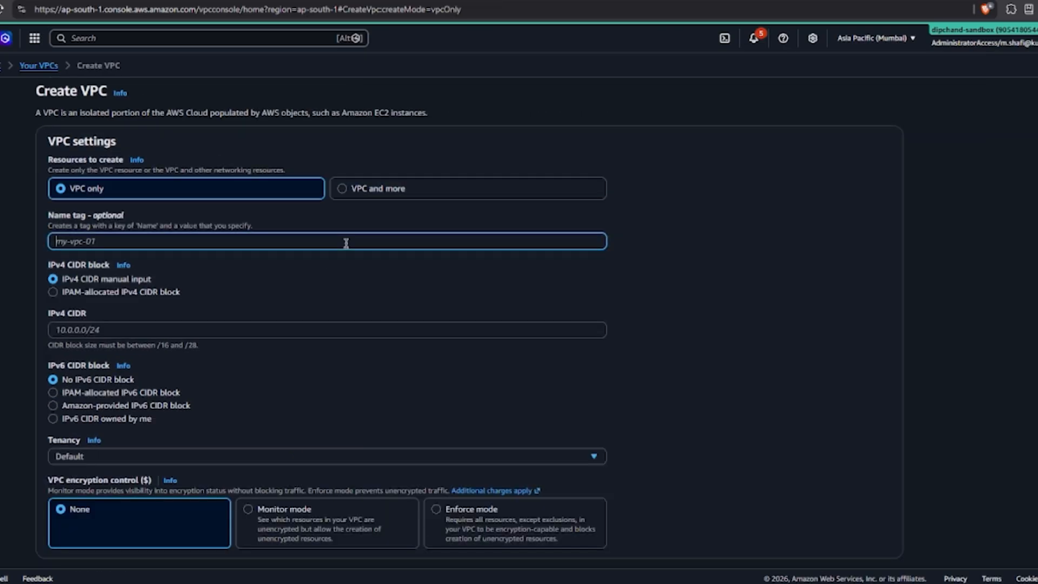
type("production-vpc")
left_click(680, 267)
Set the IPv4 CIDR of the new VPC to 10.0.0.0/16 and create the VPC.
scroll(324, 303, "down", 2)
left_click(165, 204)
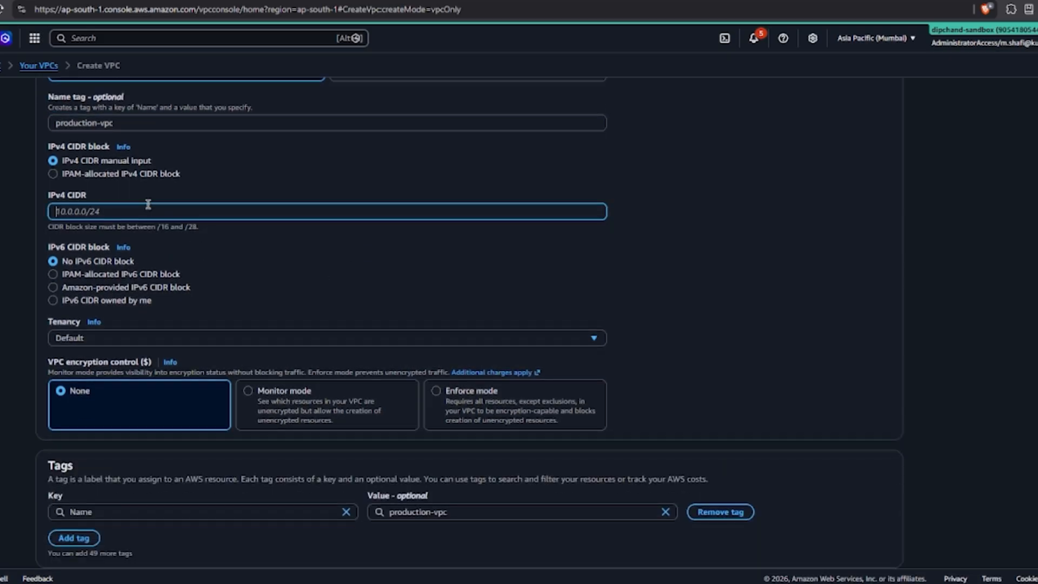
type("10.0.0.0/16")
left_click(9, 221)
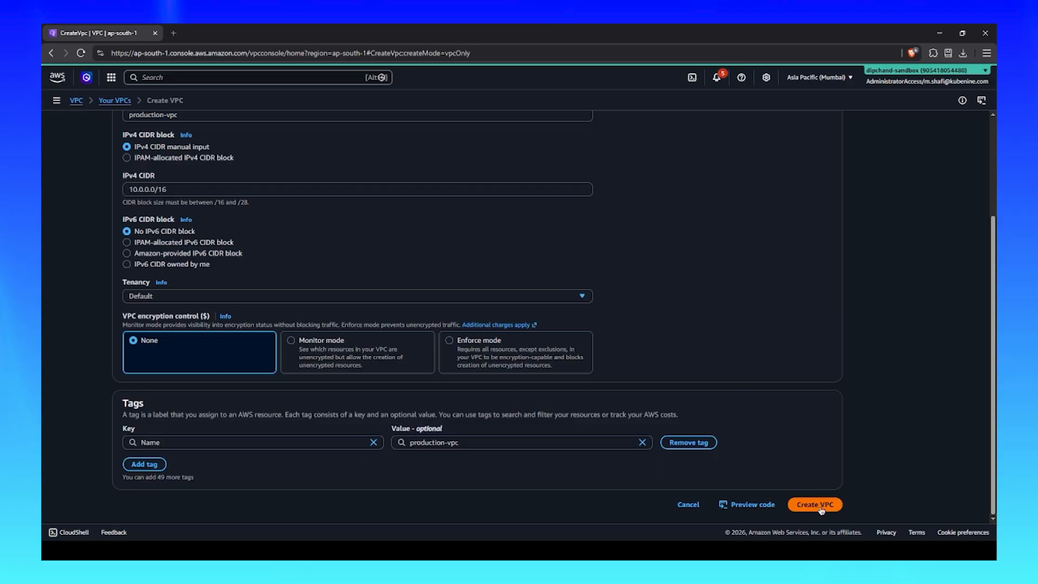
left_click(819, 508)
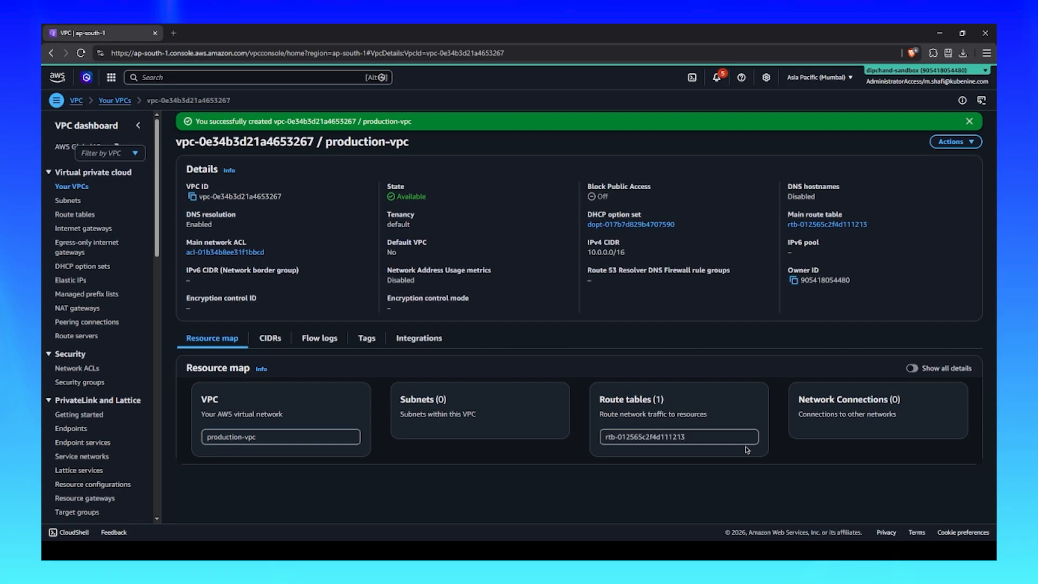
Start creating a new subnet and select production-vpc as its VPC.
left_click(76, 214)
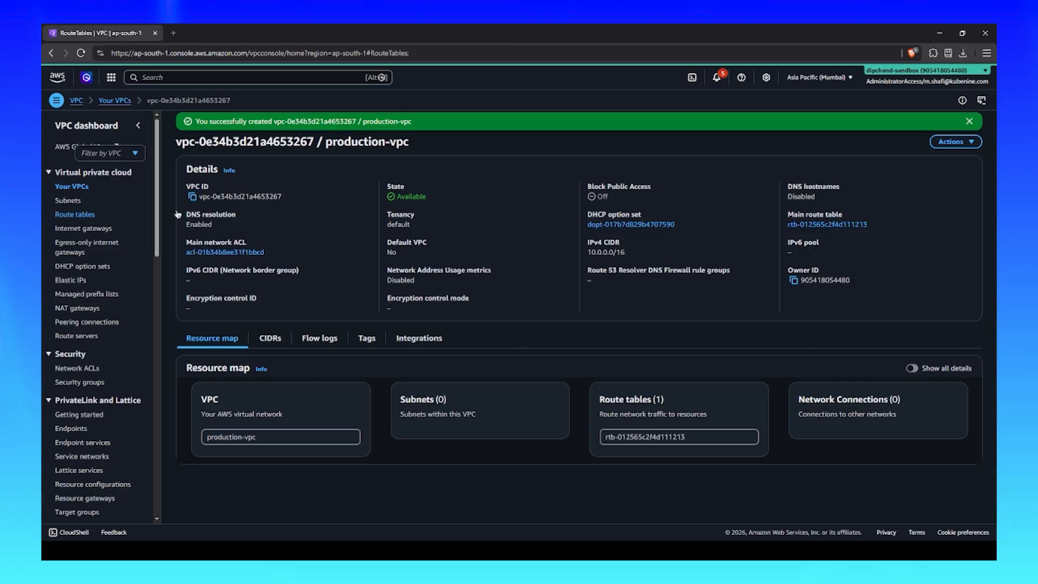
left_click(67, 202)
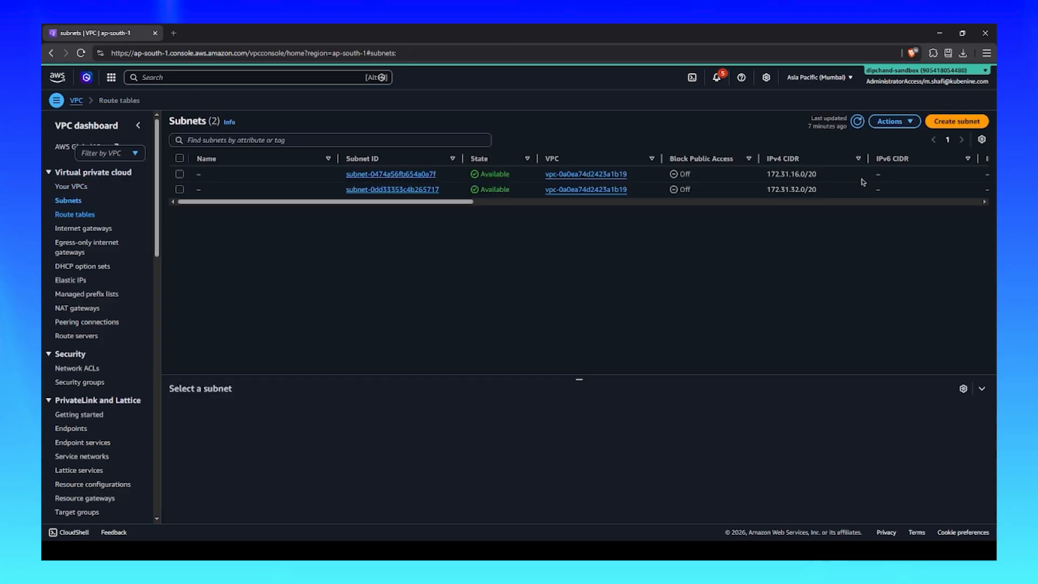
left_click(965, 123)
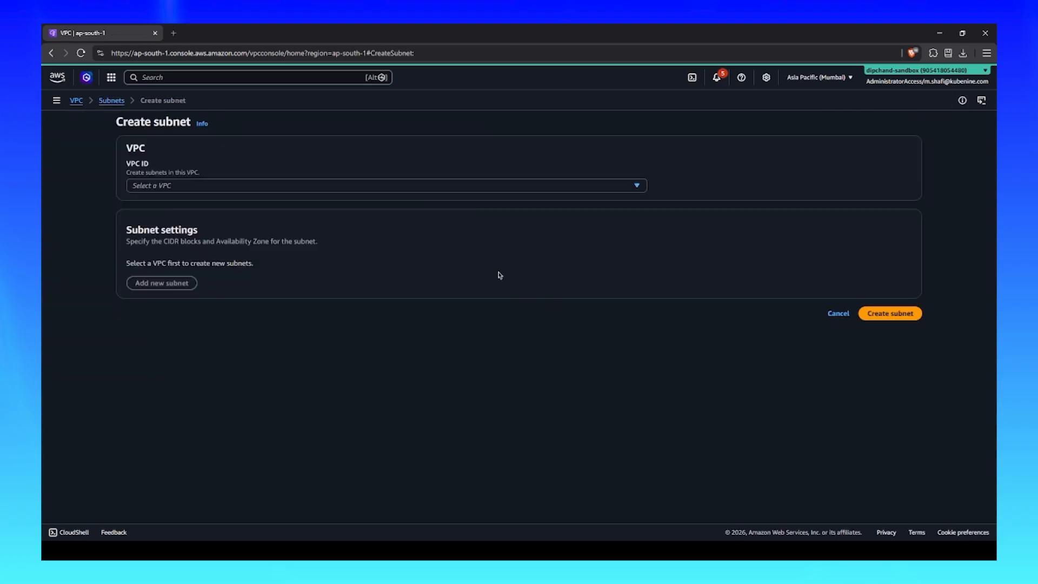
left_click(396, 190)
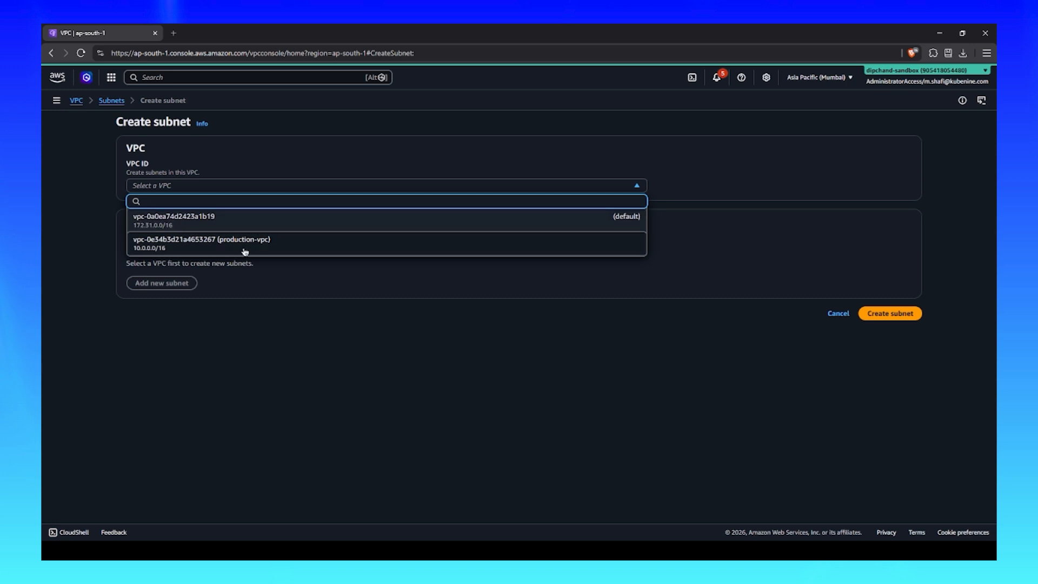
left_click(255, 249)
Name the subnet publiv-subnet-1 and place it in availability zone aps1-az1 (ap-south-1a).
scroll(243, 281, "down", 3)
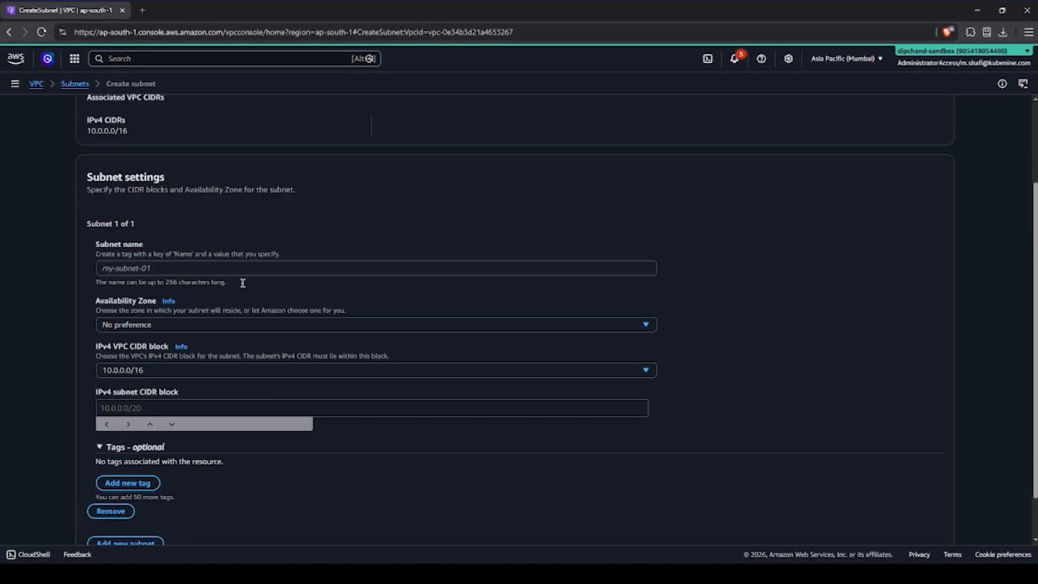
left_click(204, 212)
type("pu")
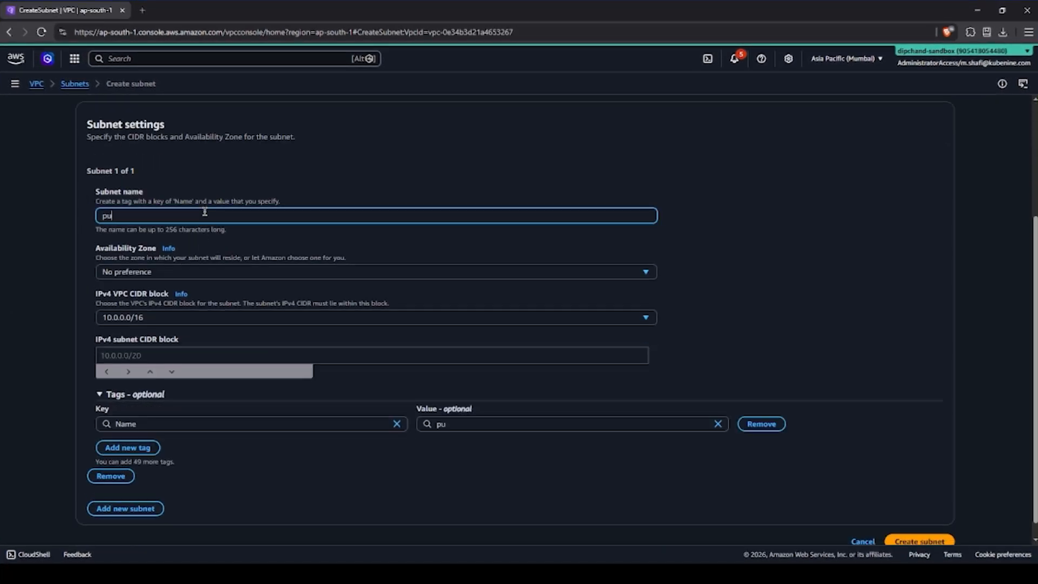
type("bliv-subnet-1")
left_click(281, 272)
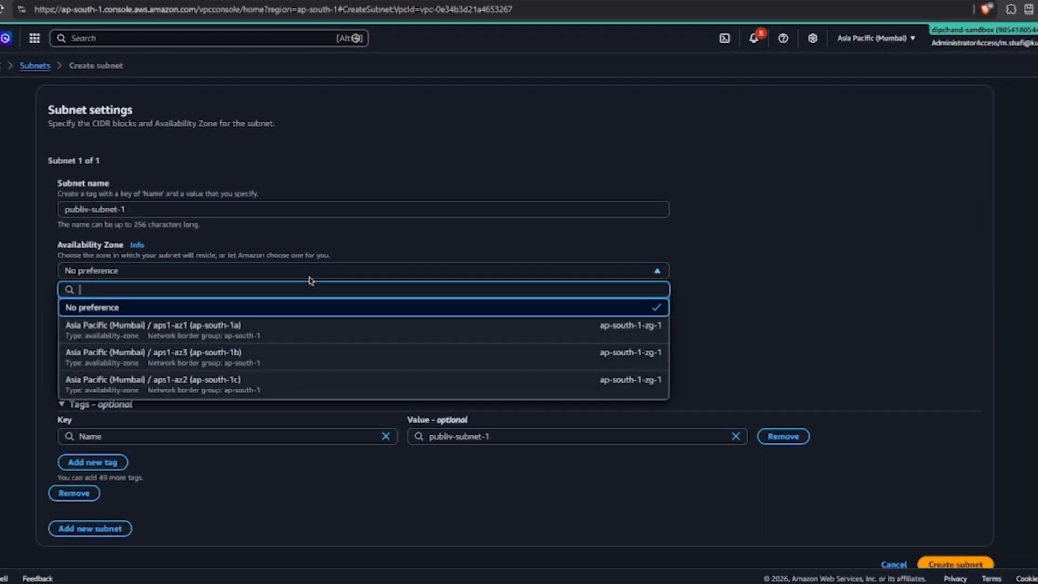
left_click(337, 331)
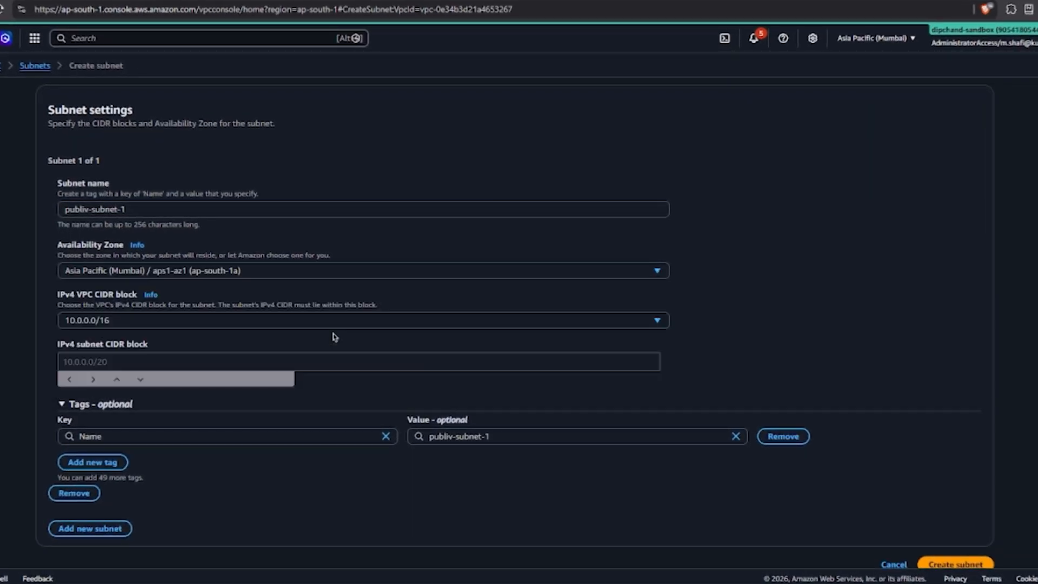
Correct the subnet name to public-subnet-1.
left_click(312, 273)
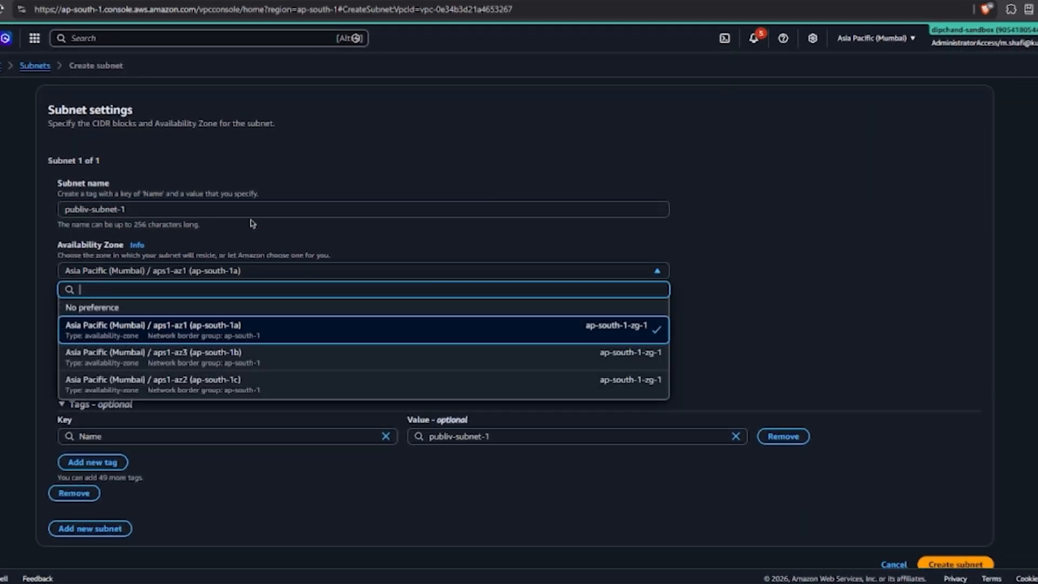
left_click(86, 210)
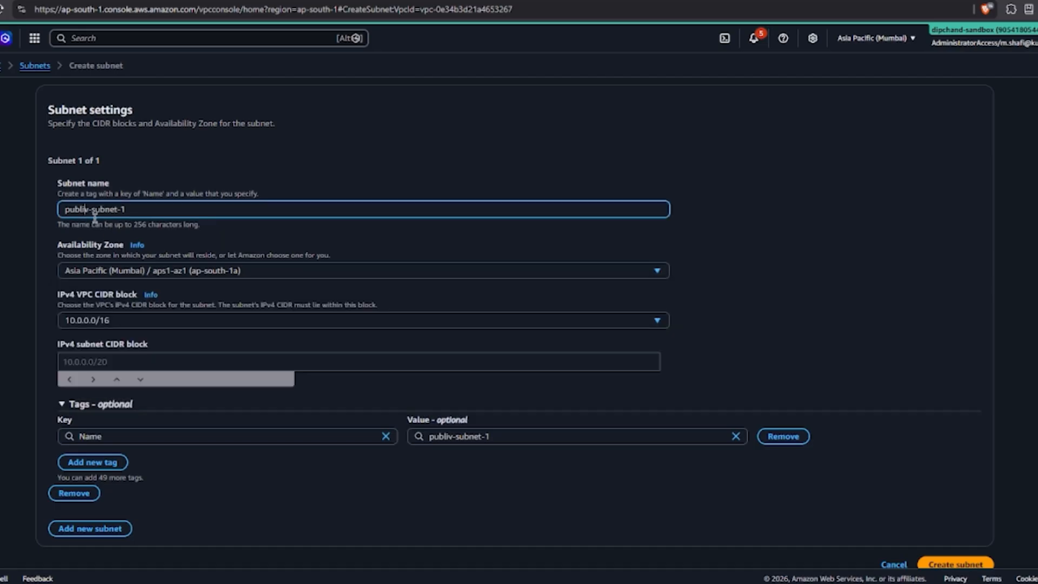
type("c")
key("BackSpace")
key("BackSpace")
type("c")
left_click(719, 281)
Using the VPC CIDR 10.0.0.0/16, set the IPv4 subnet CIDR block to 10.0.1.0/24 and create the subnet.
scroll(277, 332, "down", 1)
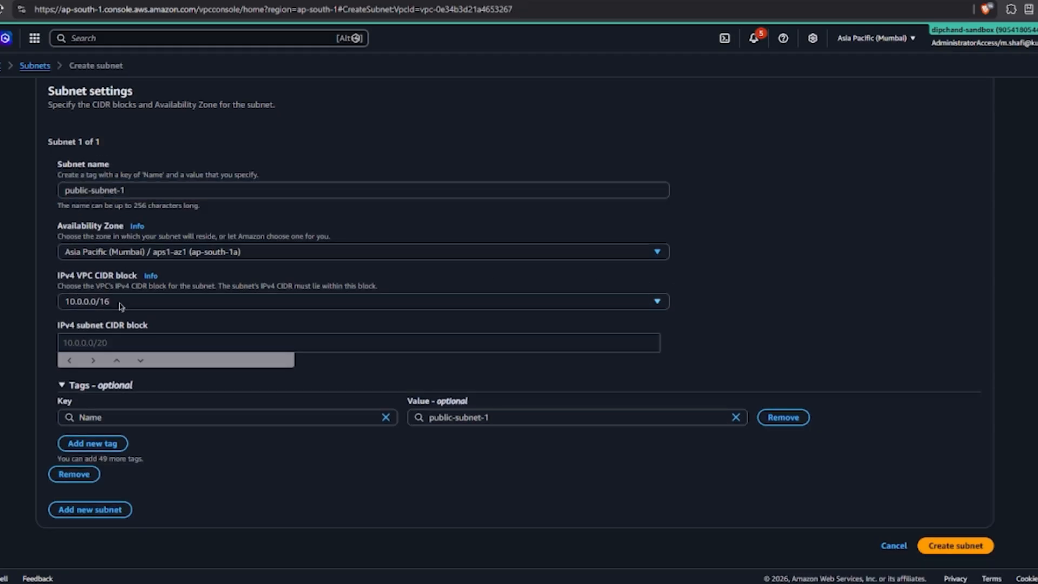
left_click(124, 302)
left_click(114, 318)
left_click(133, 345)
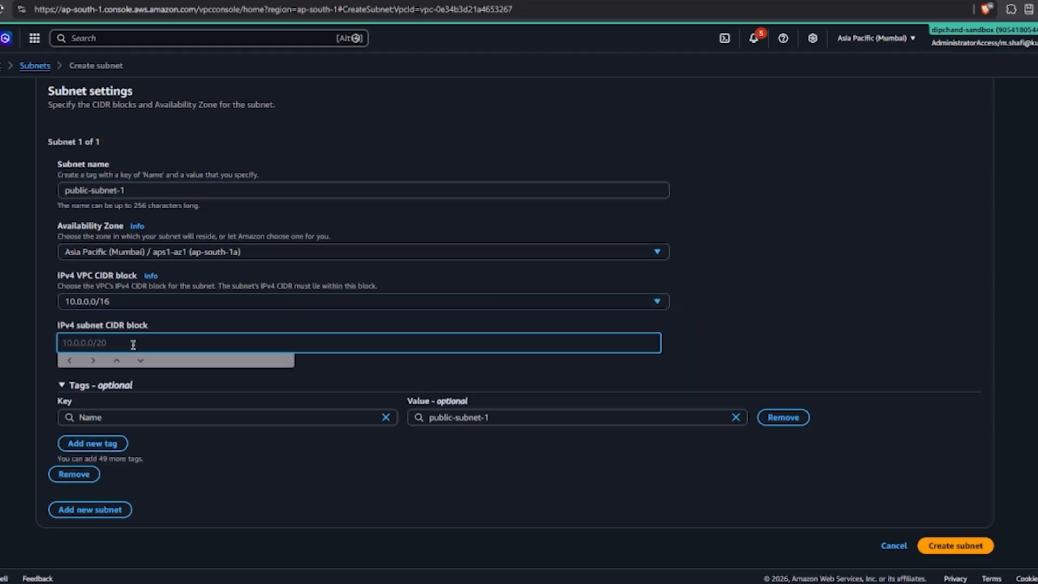
type("10.0.1.0/24")
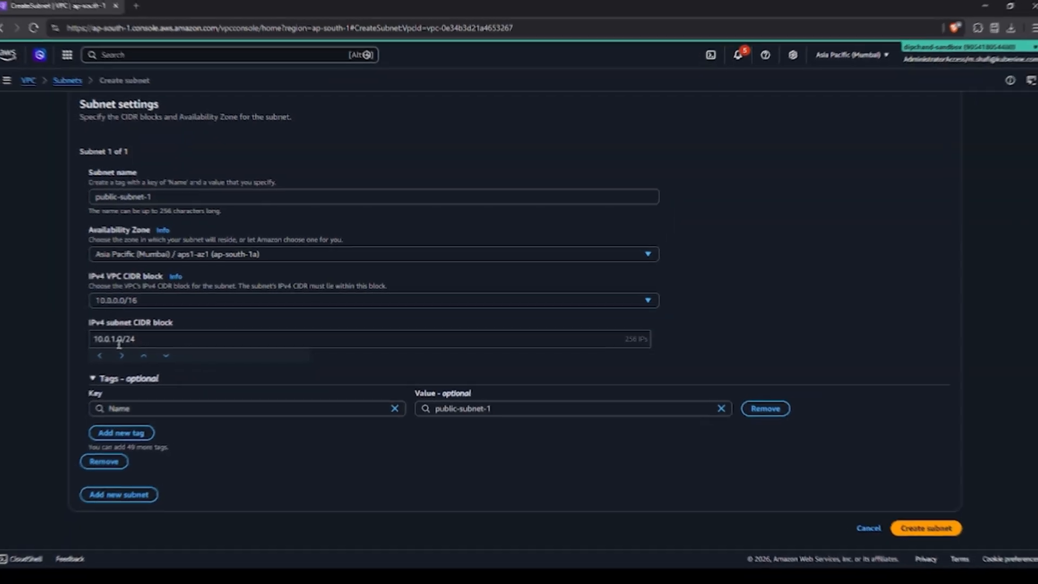
left_click(119, 342)
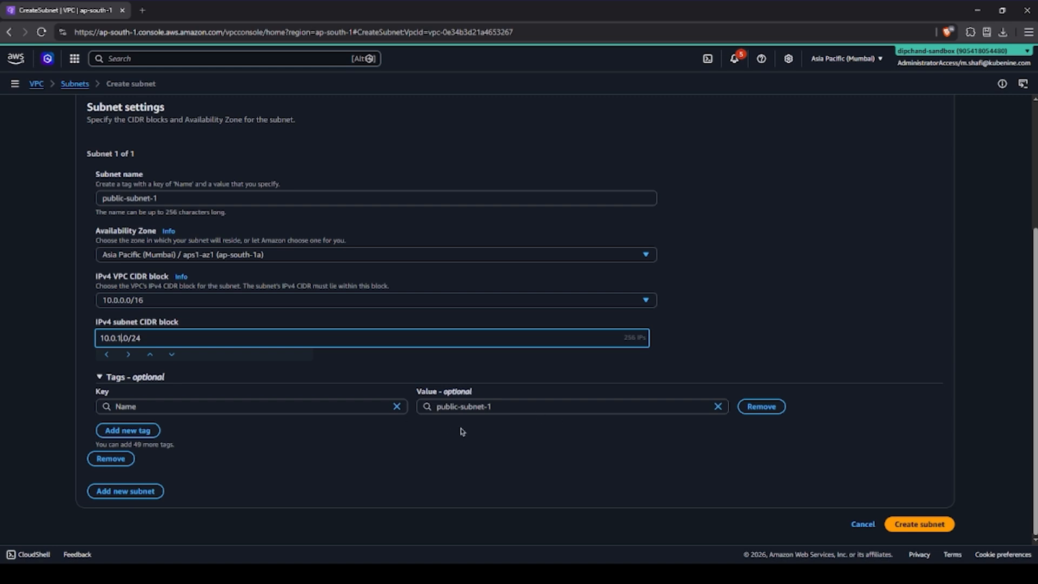
scroll(515, 467, "up", 3)
scroll(516, 468, "down", 3)
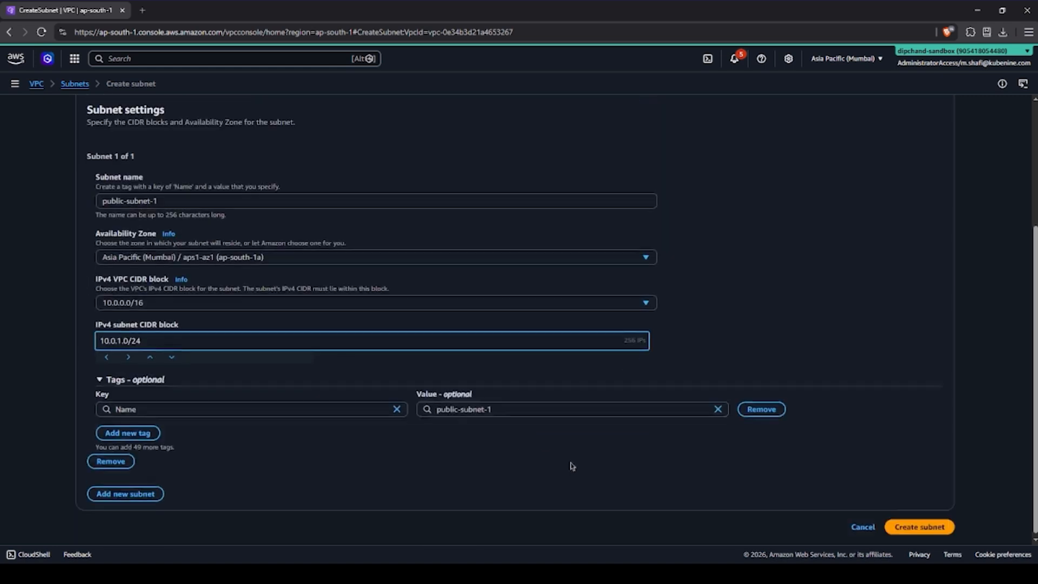
left_click(922, 528)
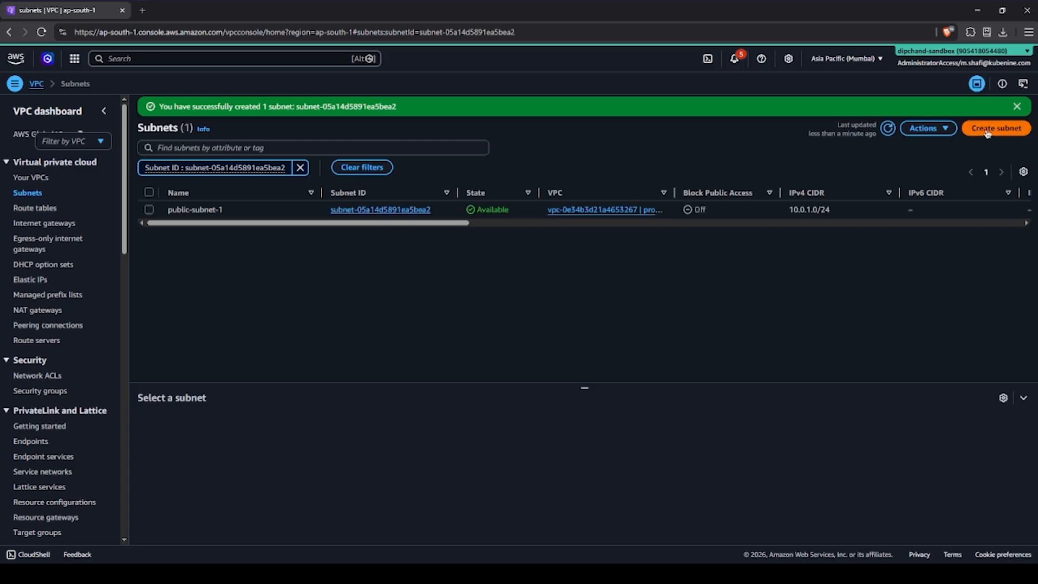
Start another subnet in production-vpc, named public-subnet-2, in availability zone aps1-az3 (ap-south-1b).
left_click(997, 128)
left_click(328, 182)
left_click(273, 241)
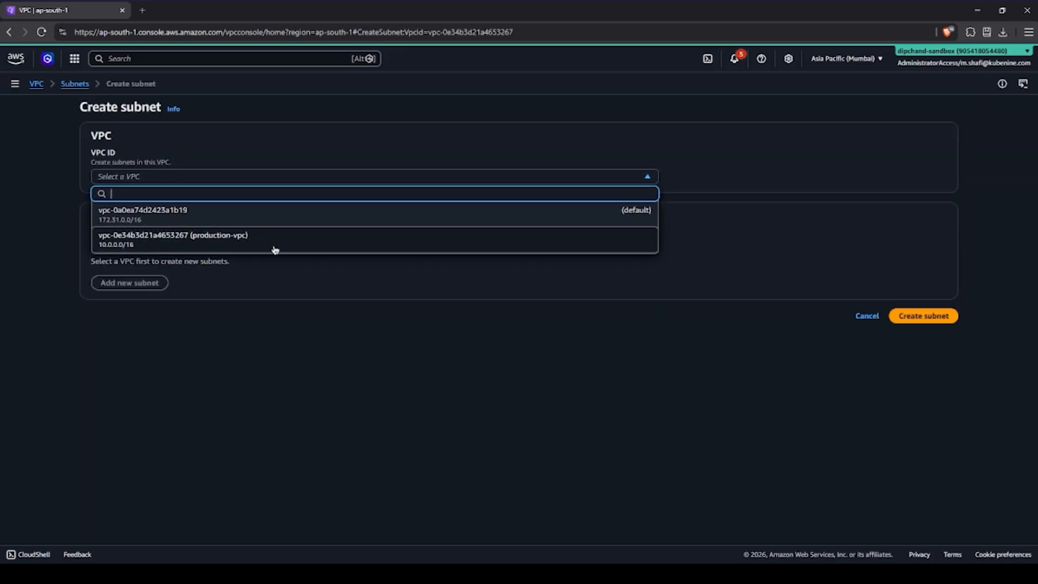
left_click(217, 383)
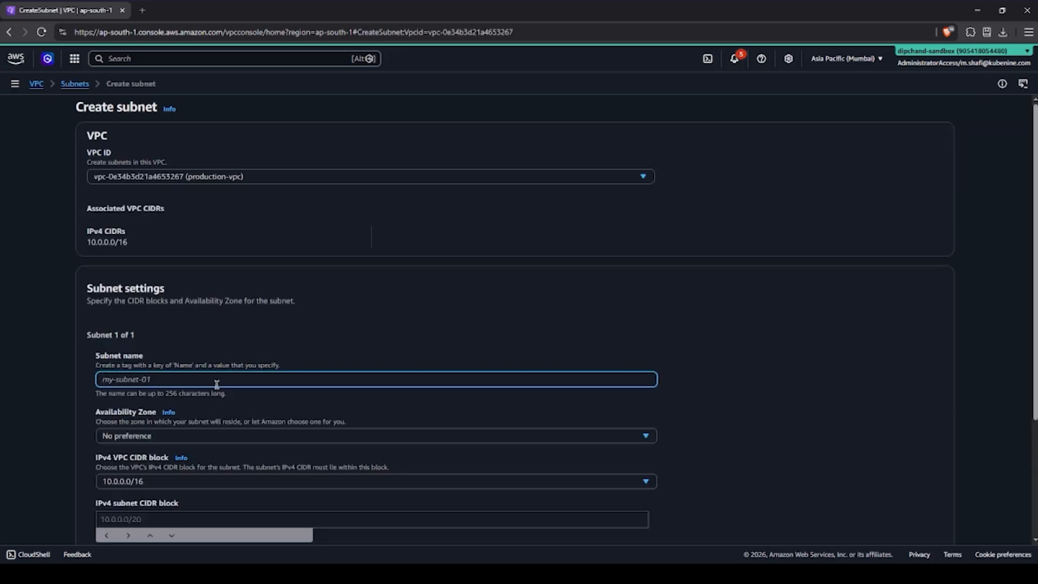
type("public-subnet-2")
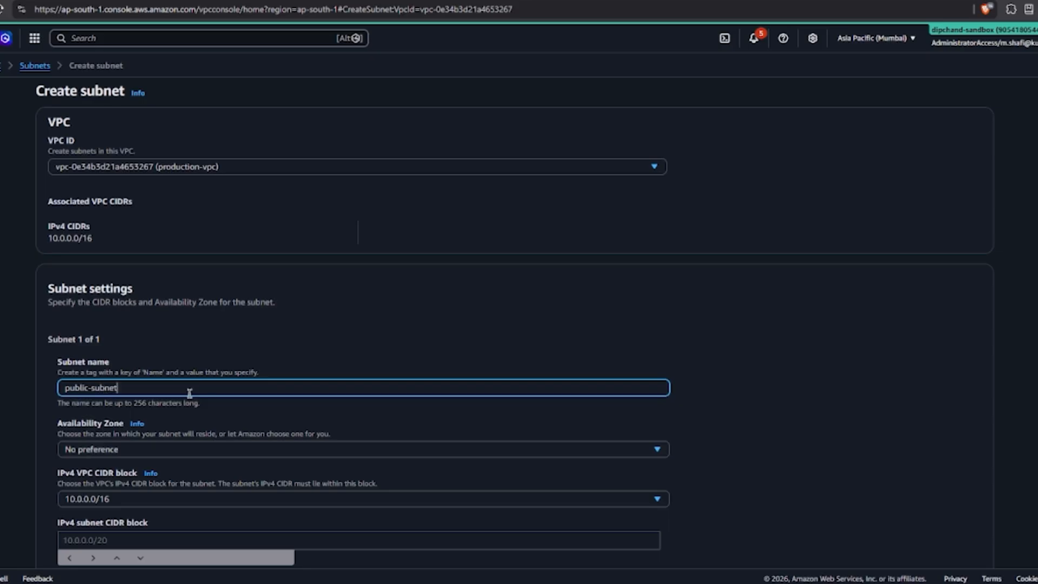
left_click(214, 450)
left_click(239, 403)
Set the IPv4 subnet CIDR block of public-subnet-2 to 10.0.2.0/24 and create the subnet.
scroll(239, 406, "down", 3)
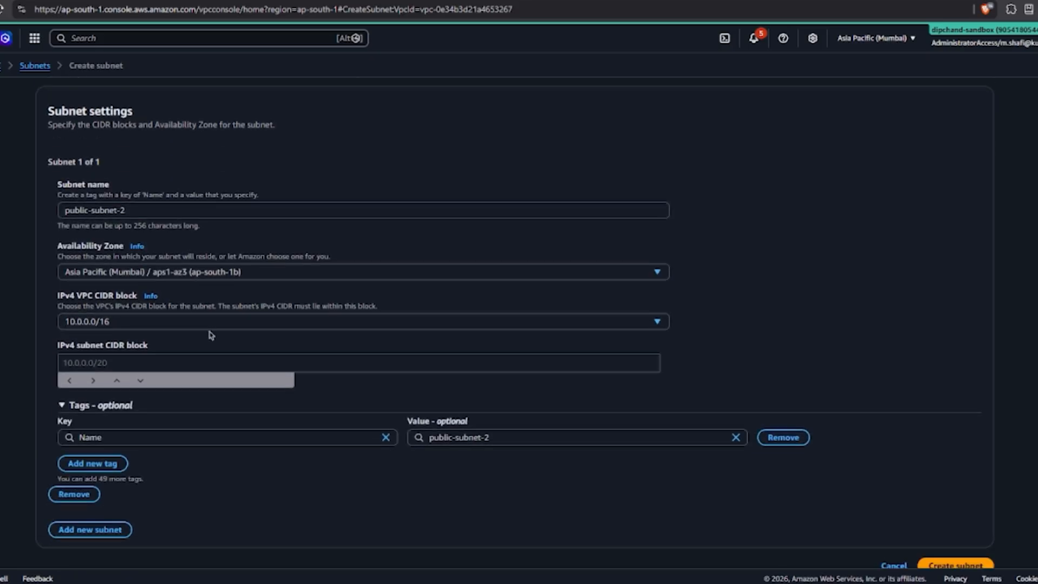
left_click(239, 364)
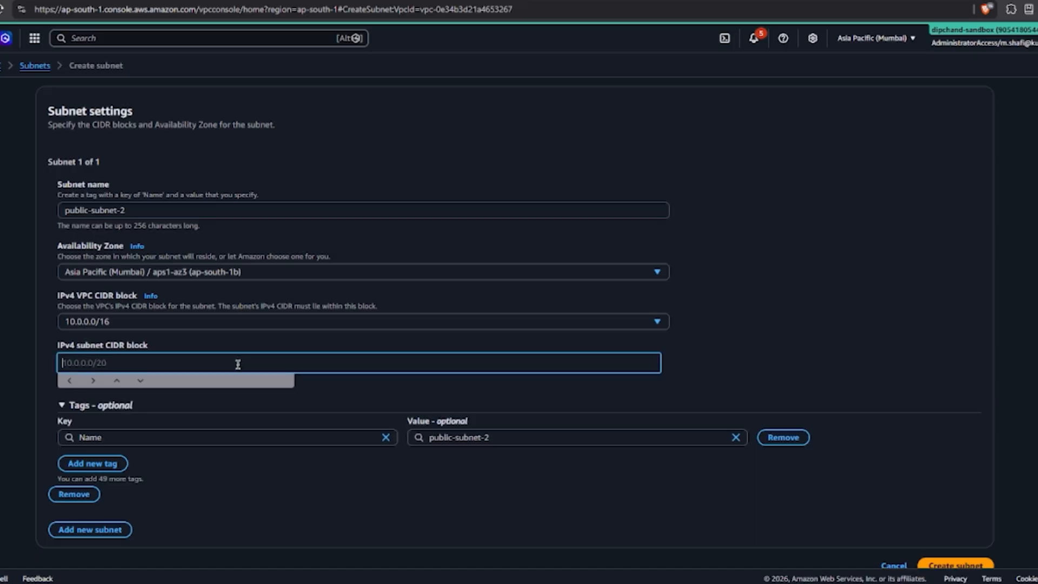
type("10.0.2.0/24")
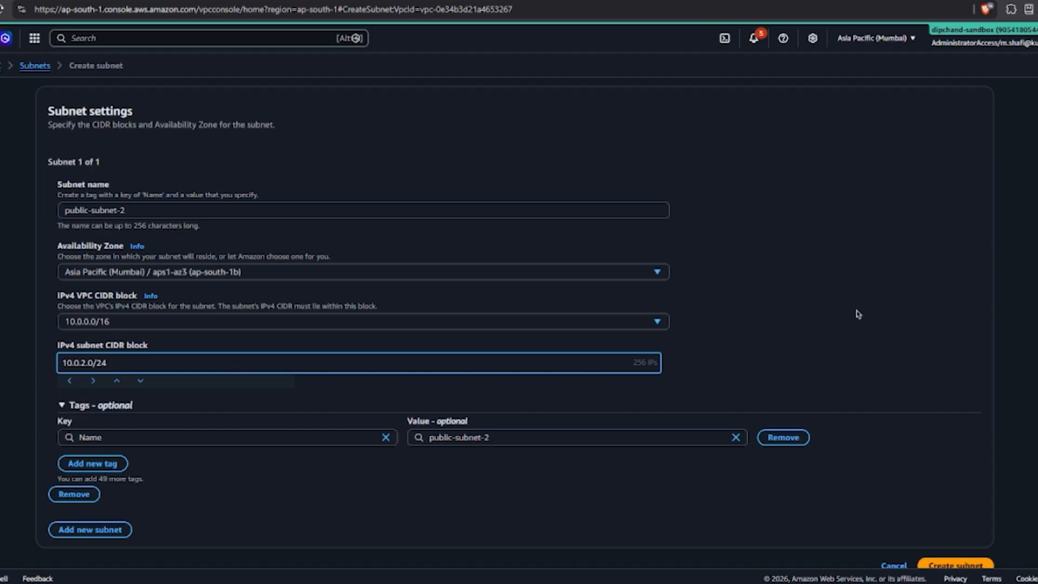
left_click(857, 311)
left_click_drag(630, 363, 673, 363)
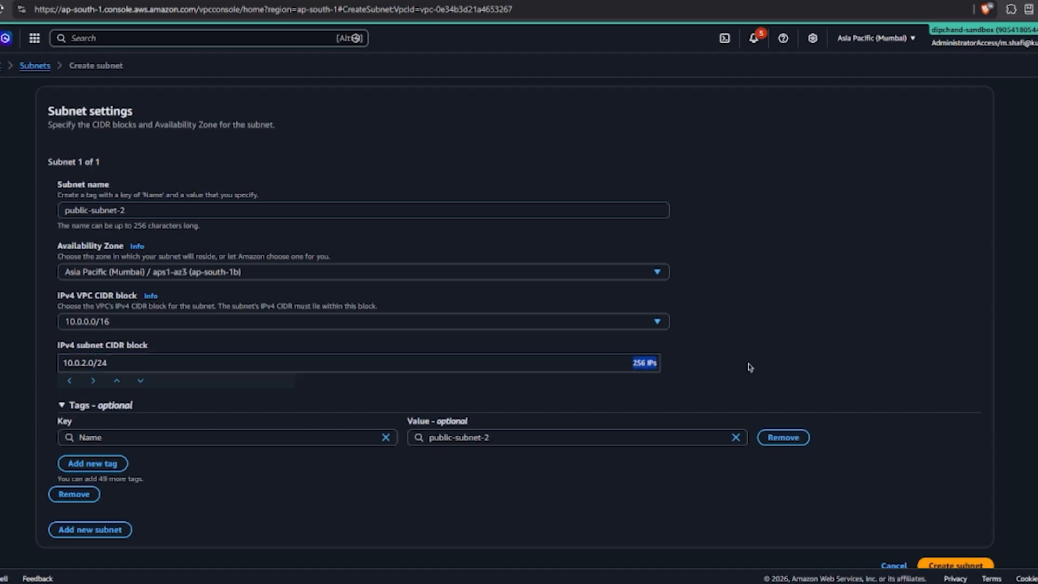
scroll(833, 361, "down", 1)
left_click(947, 550)
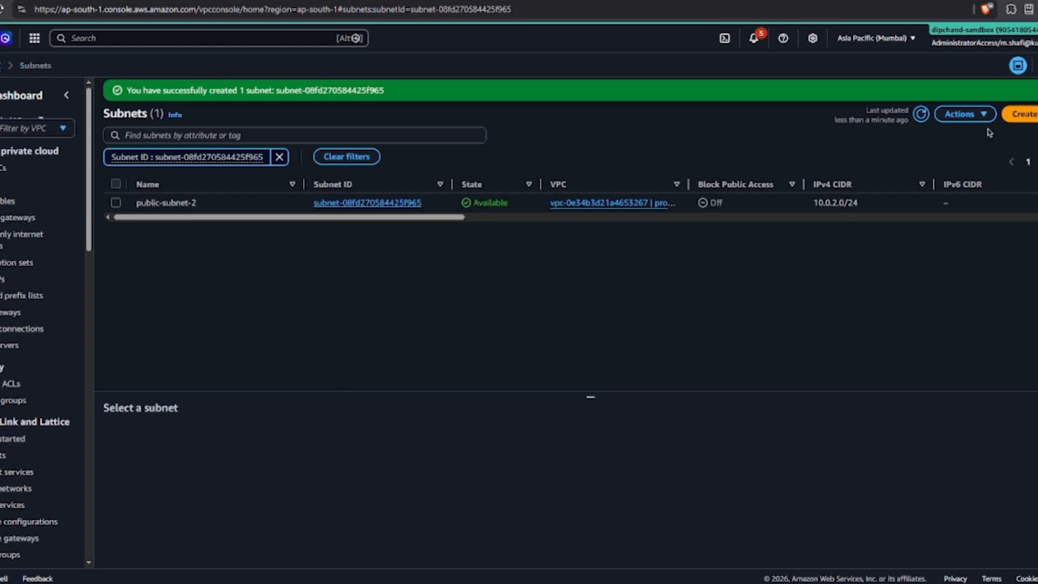
Start another subnet in production-vpc, named private-subnet-1, in availability zone aps1-az1 (ap-south-1a).
left_click(1025, 114)
left_click(227, 171)
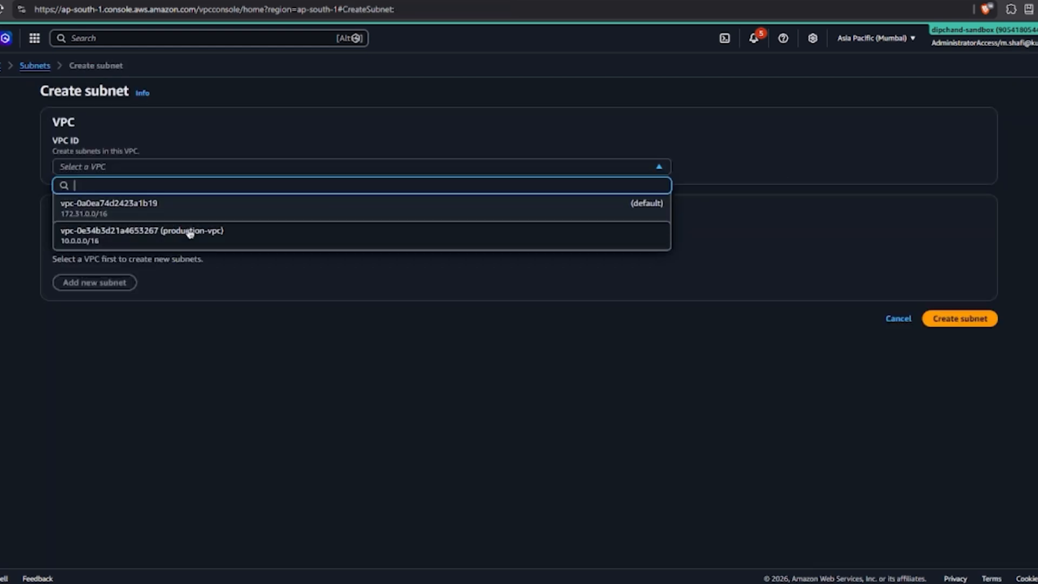
left_click(207, 241)
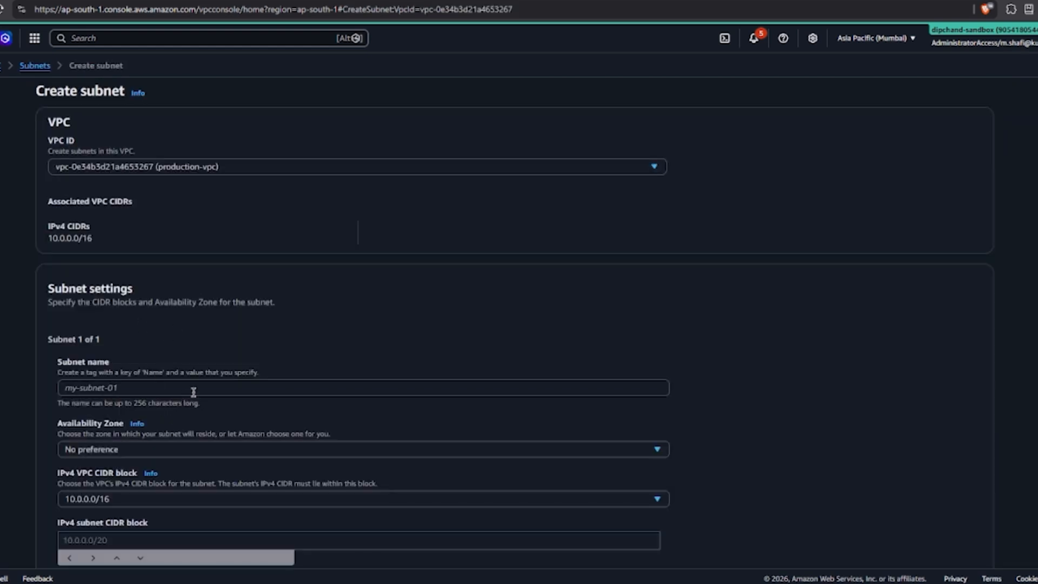
left_click(194, 390)
type("priba")
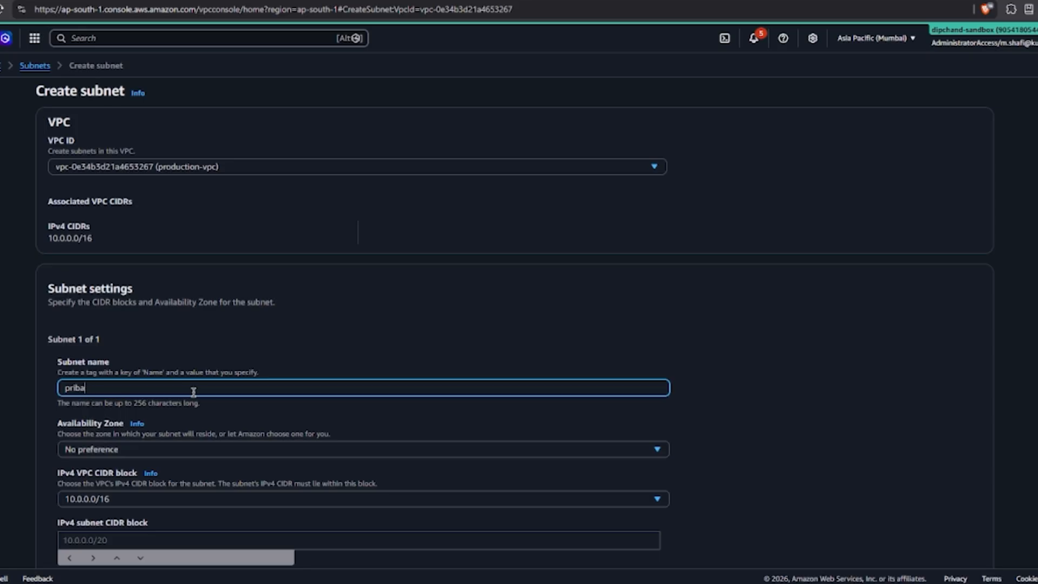
type("te-subnet-1")
left_click(160, 454)
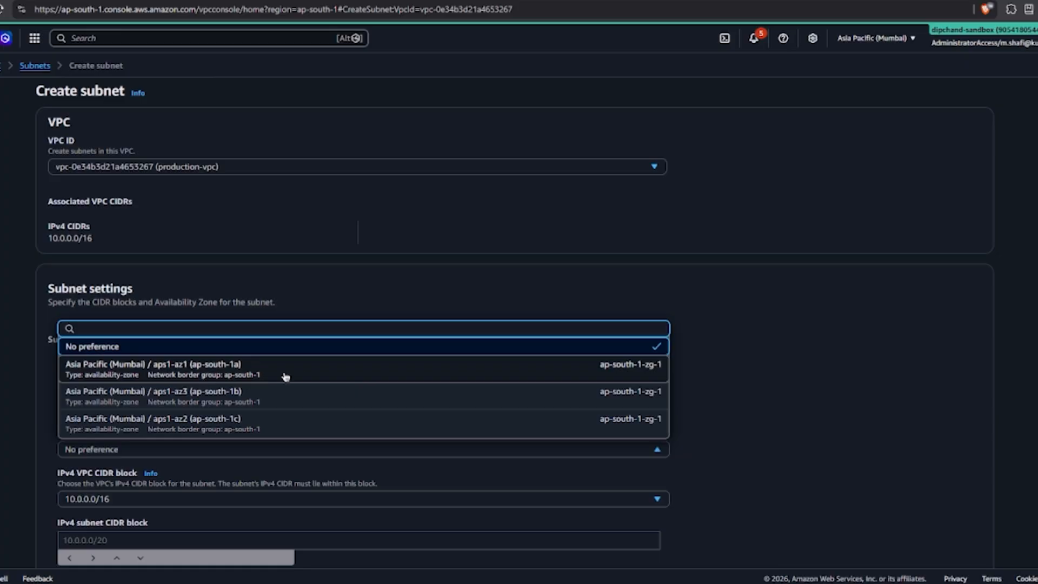
left_click(317, 368)
Set the IPv4 subnet CIDR block of private-subnet-1 to 10.0.11.0/24.
scroll(196, 381, "down", 2)
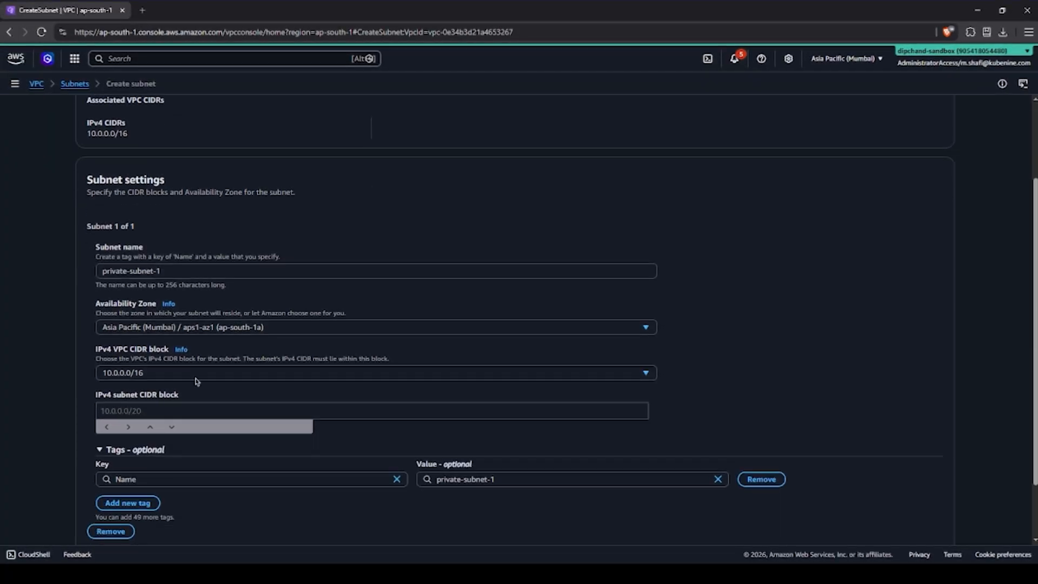
left_click(163, 411)
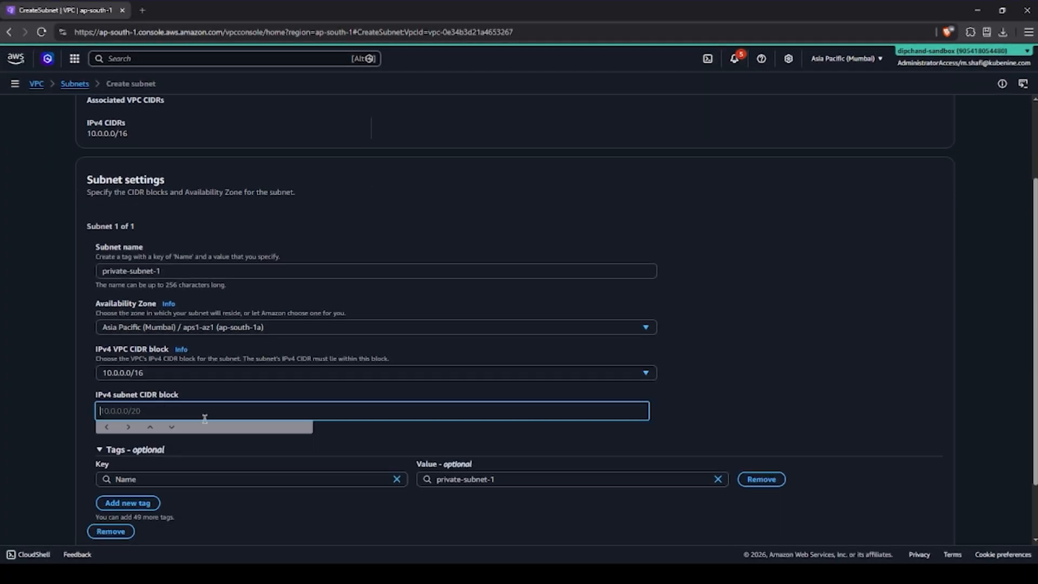
type("10.0.11.0/24")
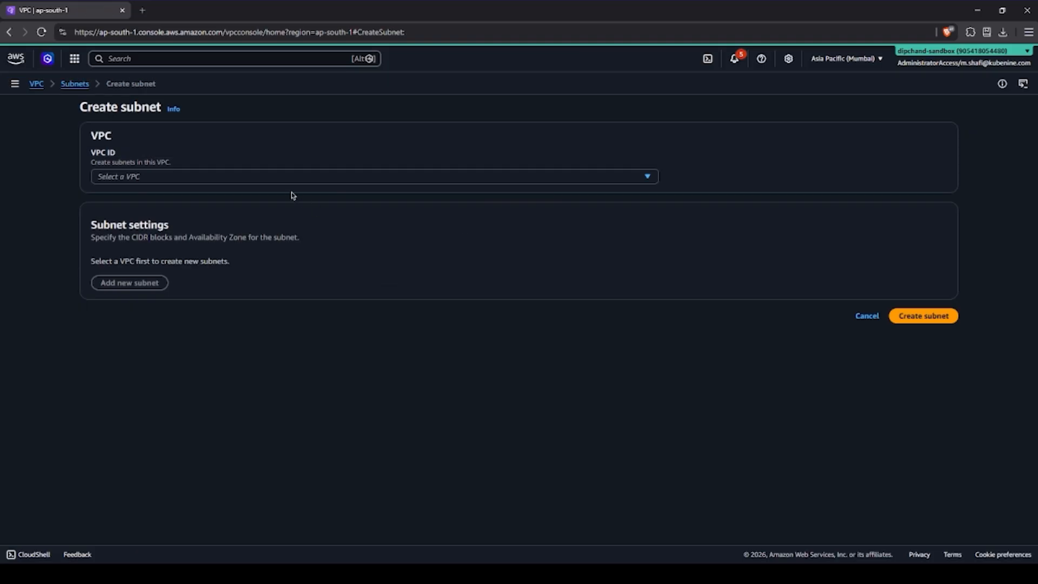
Start another subnet in production-vpc, named private-subnet-2, in availability zone aps1-az3 (ap-south-1b).
left_click(289, 177)
left_click(281, 236)
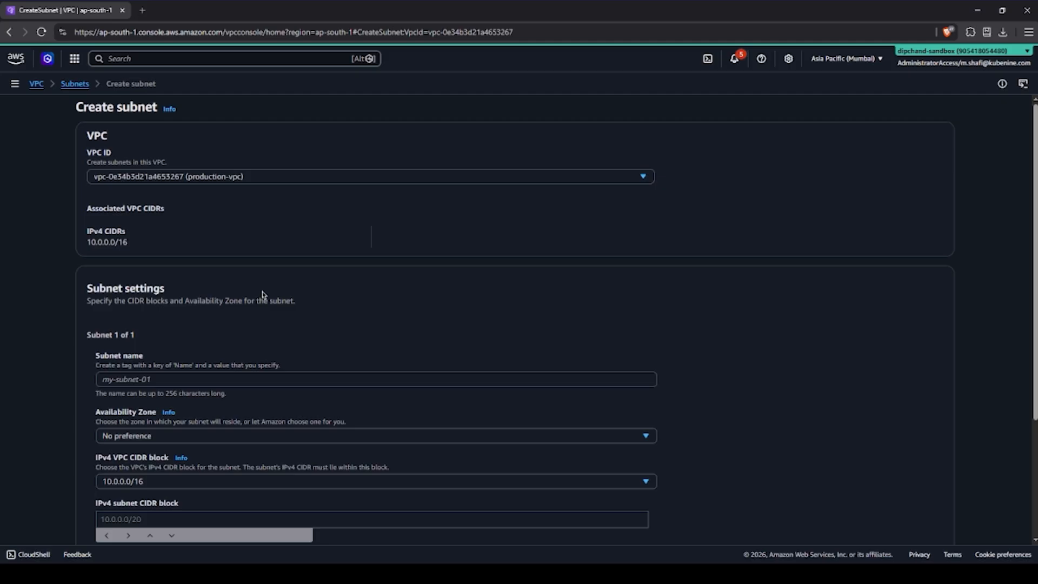
left_click(273, 380)
type("private-s")
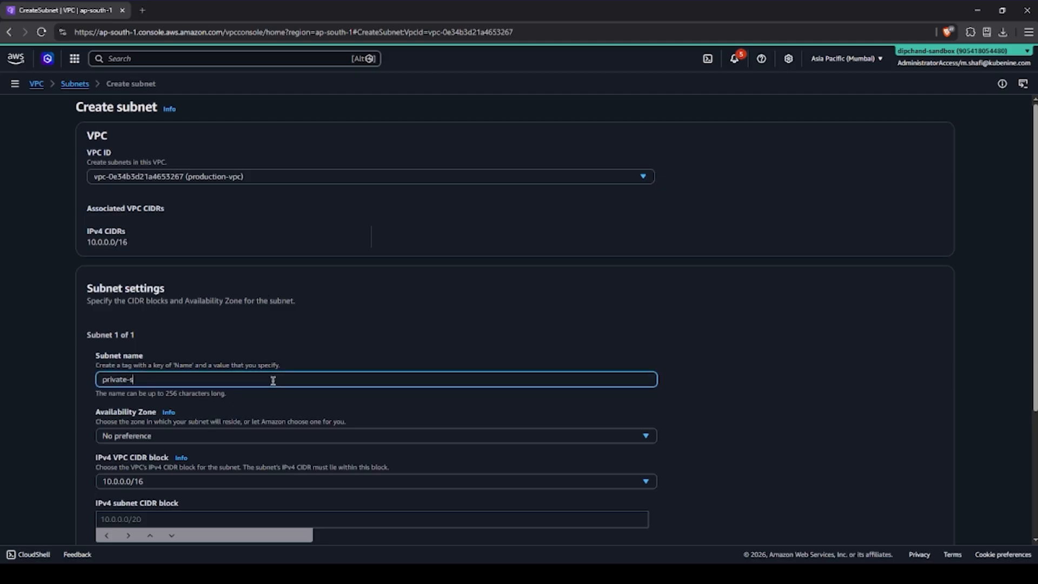
type("ubnet-2")
left_click(826, 267)
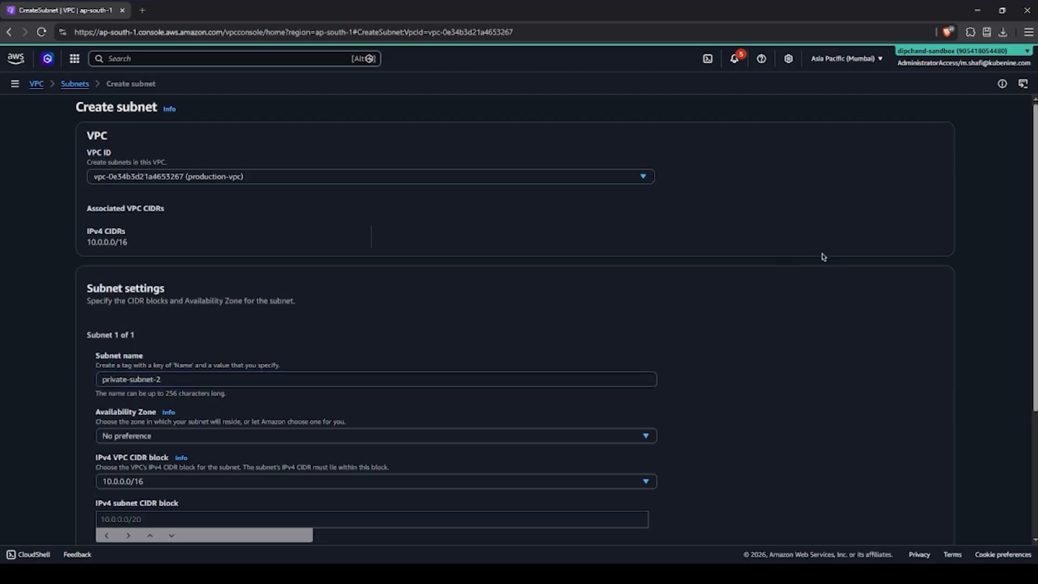
scroll(823, 258, "down", 3)
left_click(173, 278)
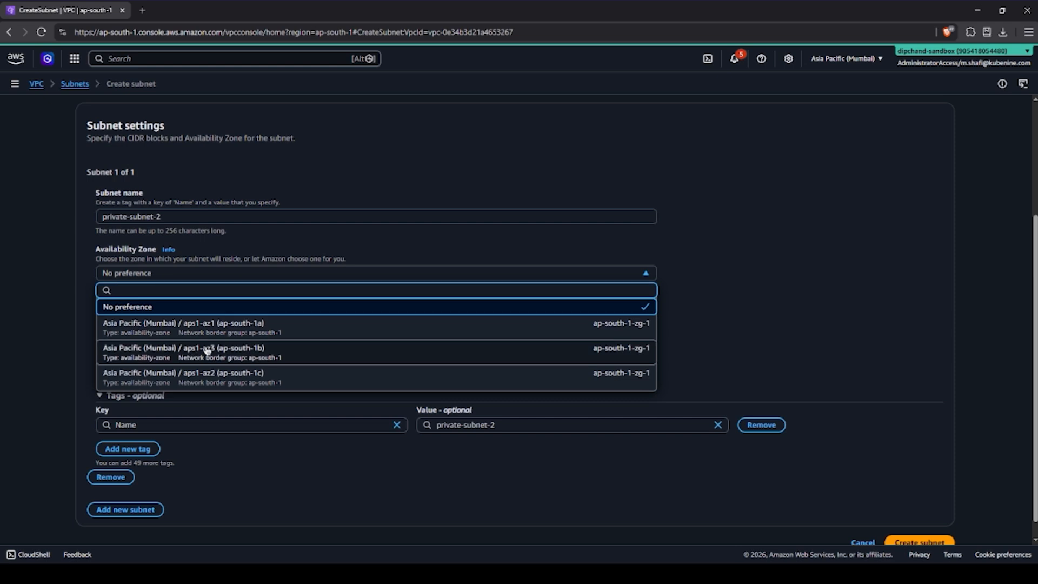
left_click(208, 351)
Create private-subnet-2 with IPv4 subnet CIDR block 10.0.12.0/24, and list all subnets with public-subnet-1 selected.
scroll(120, 329, "down", 1)
left_click(154, 337)
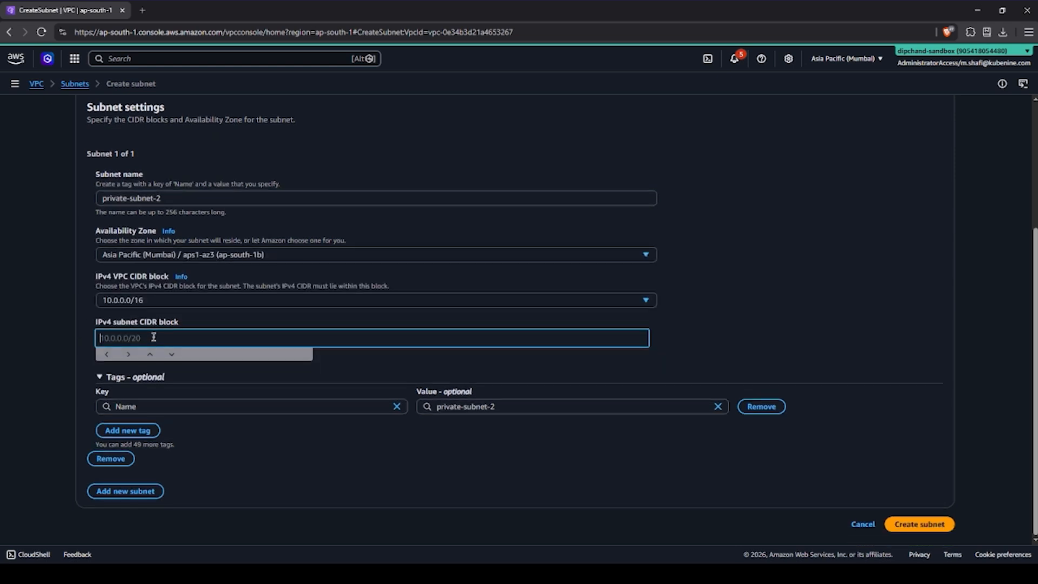
type("10.0.12.0/24")
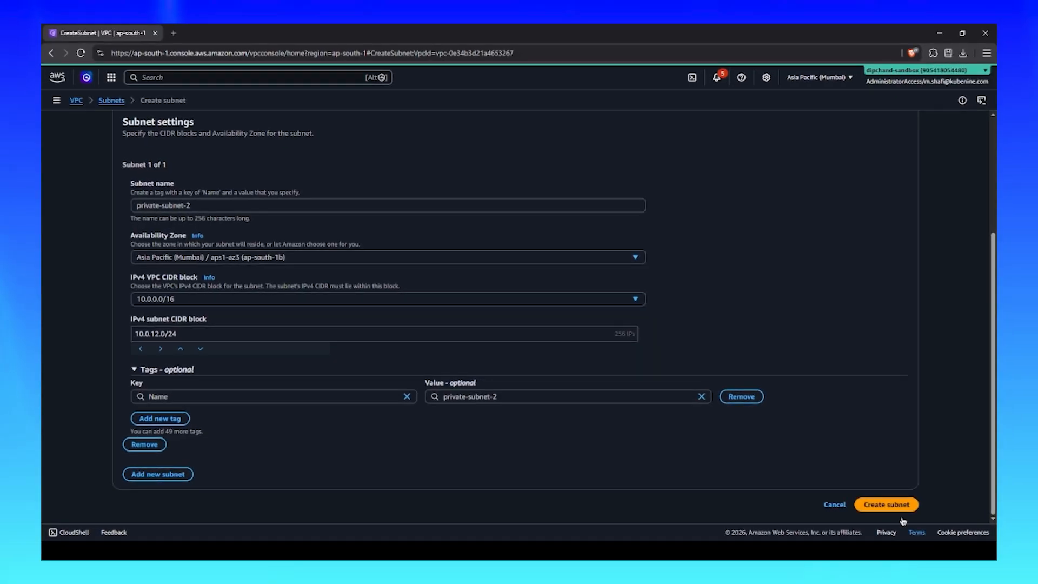
left_click(920, 524)
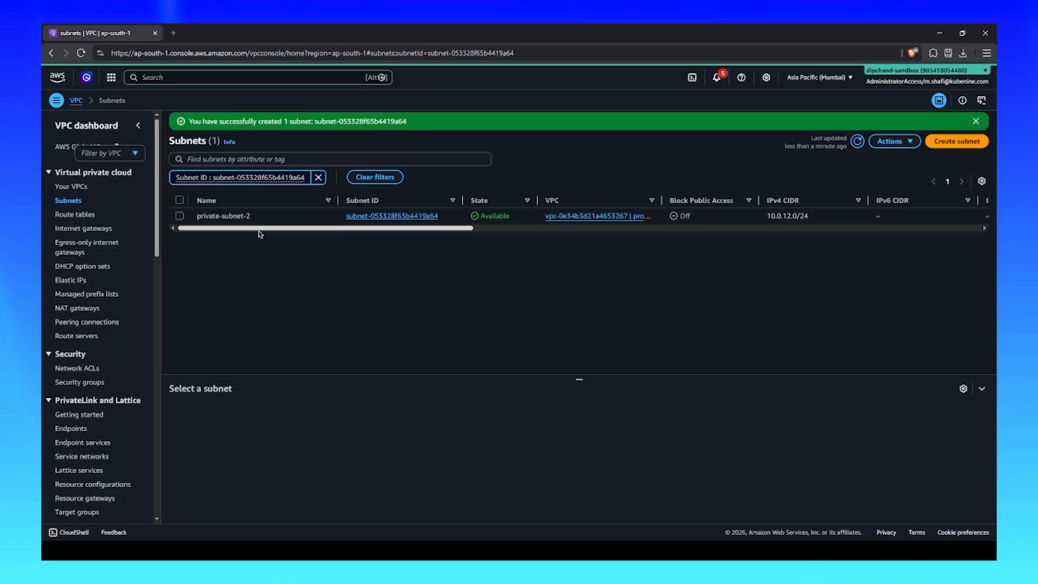
left_click(319, 178)
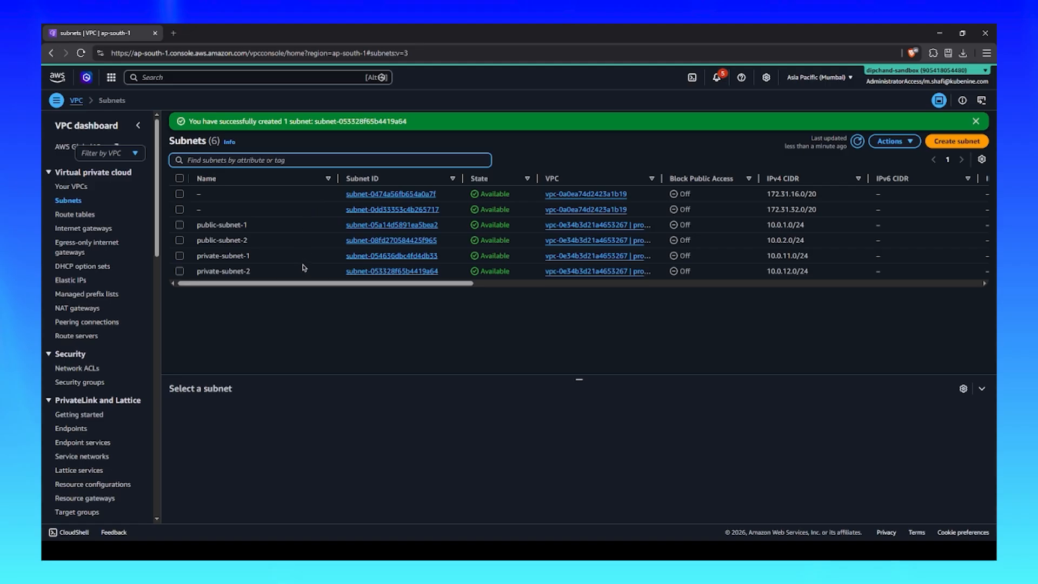
left_click(232, 226)
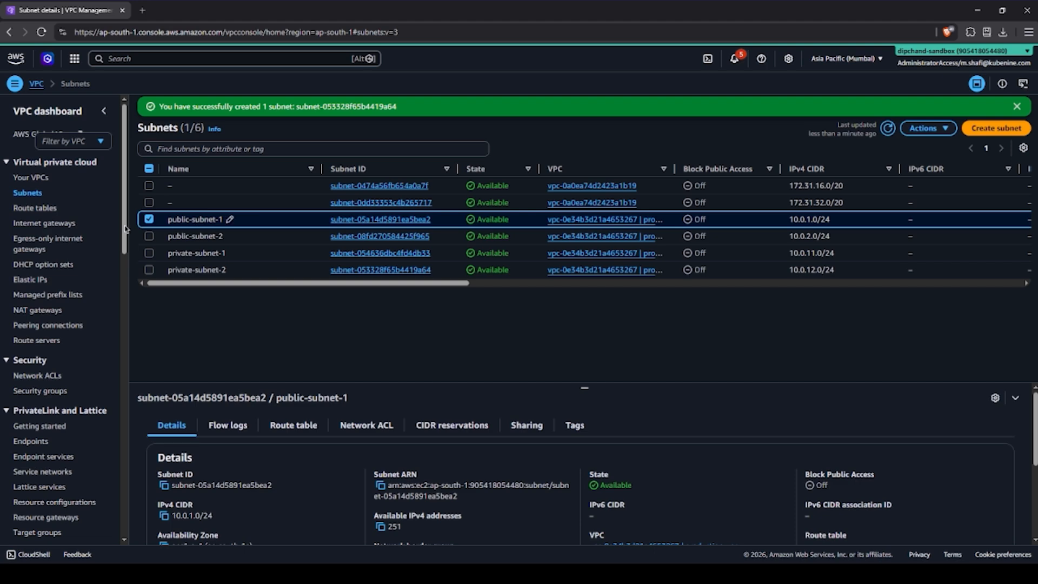
Name the main route table of production-vpc publc-rt.
left_click(38, 208)
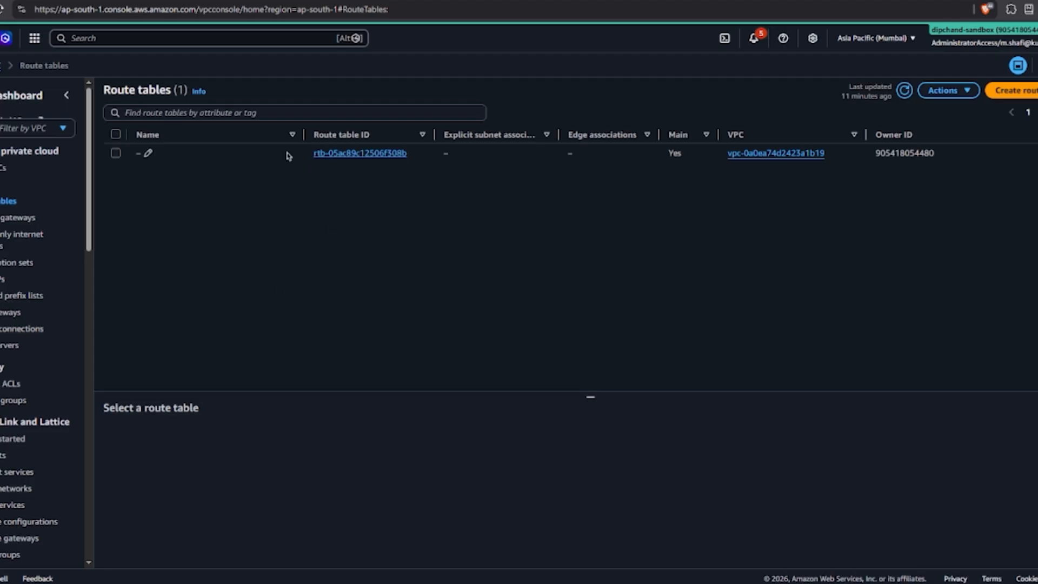
left_click(369, 156)
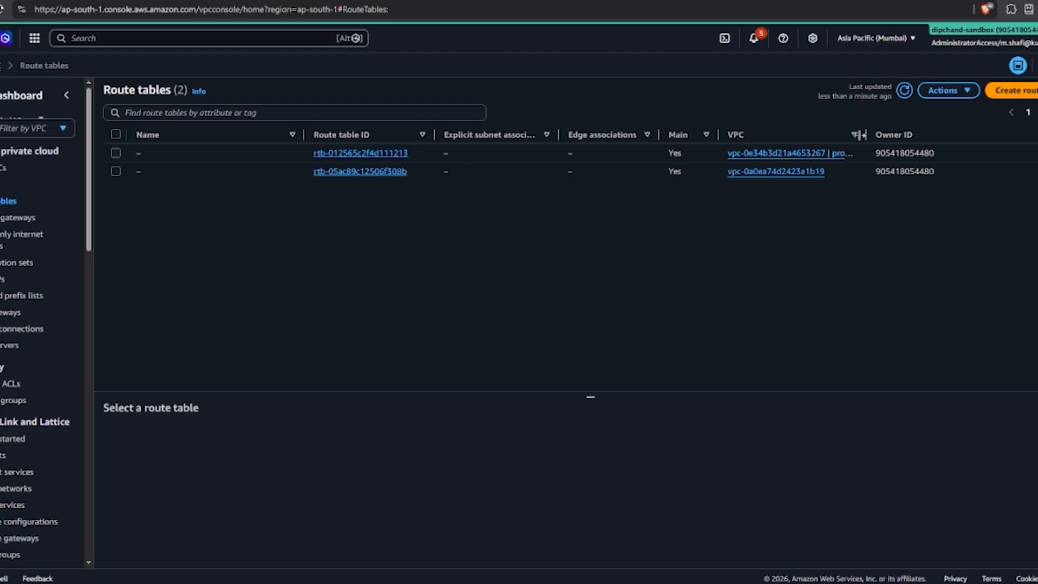
left_click_drag(865, 135, 934, 135)
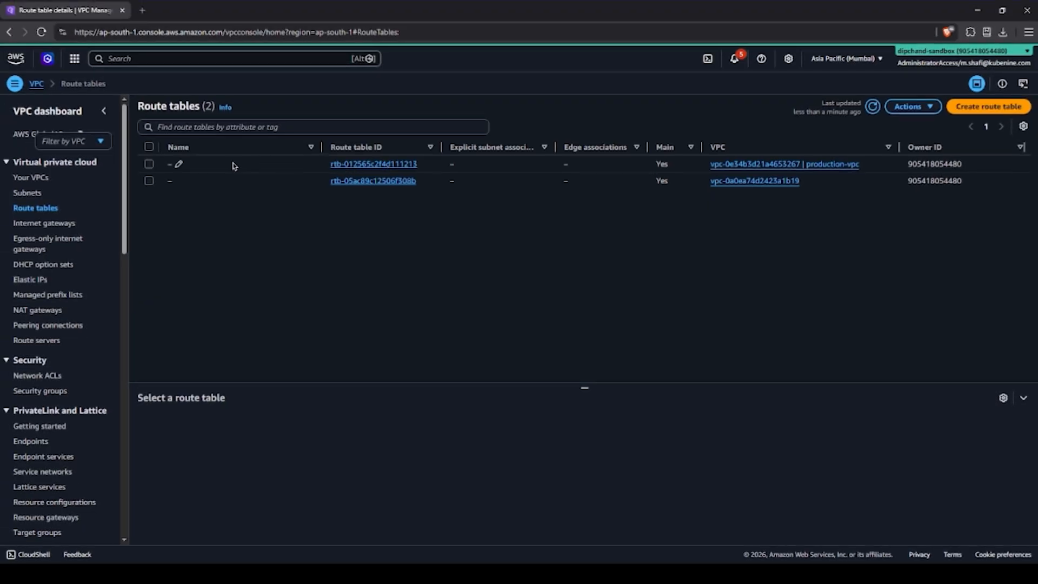
left_click(188, 167)
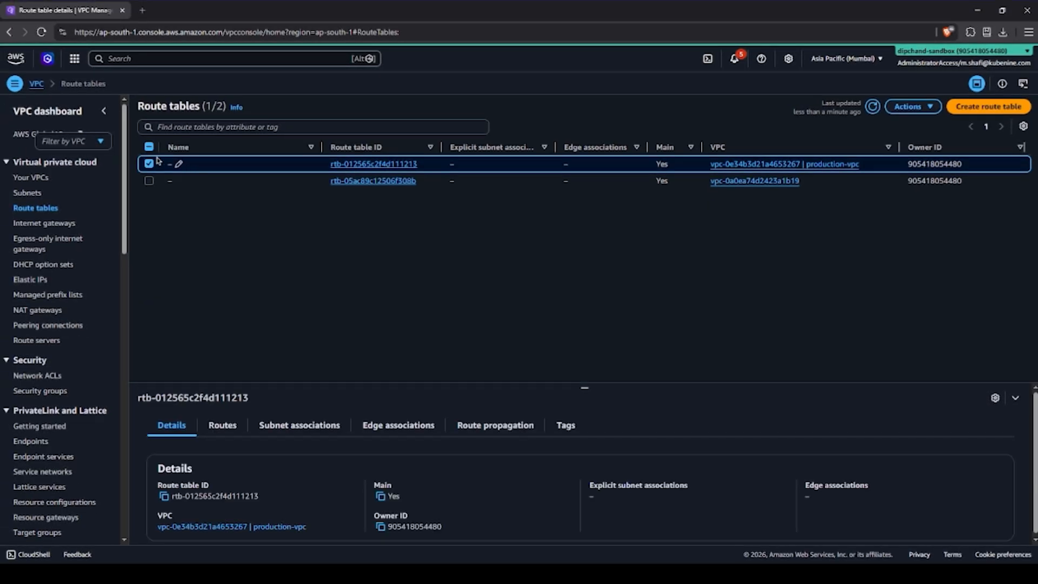
left_click(181, 165)
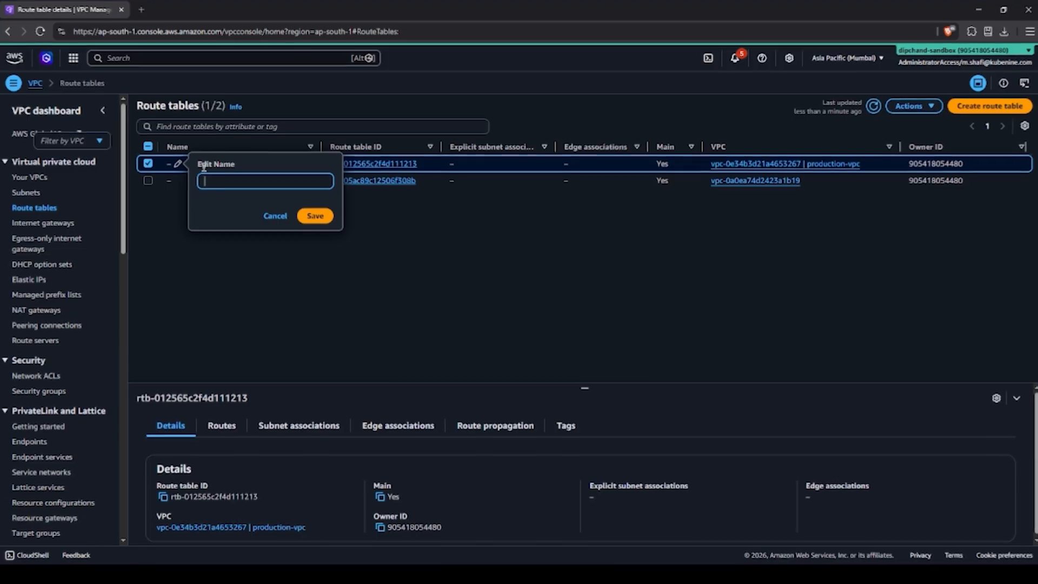
type("public")
type("rt")
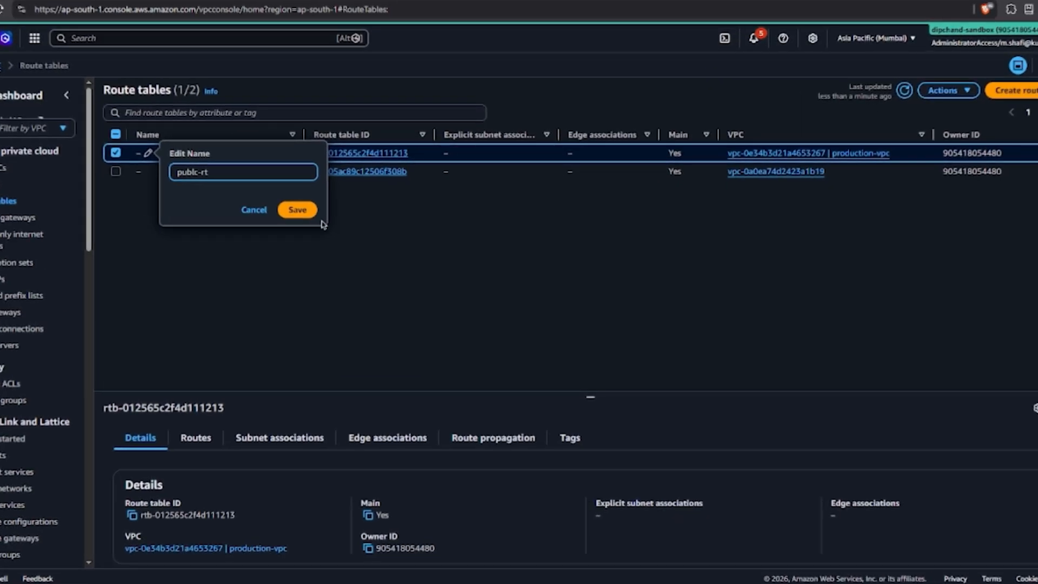
left_click(315, 215)
Create a new route table named private-rt in production-vpc.
left_click(1024, 93)
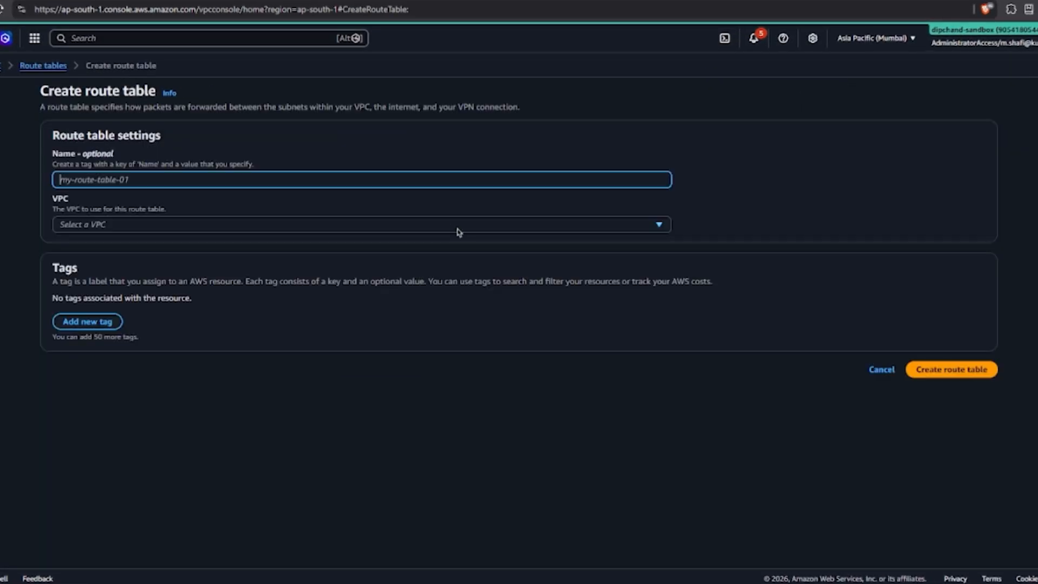
left_click(149, 179)
type("p")
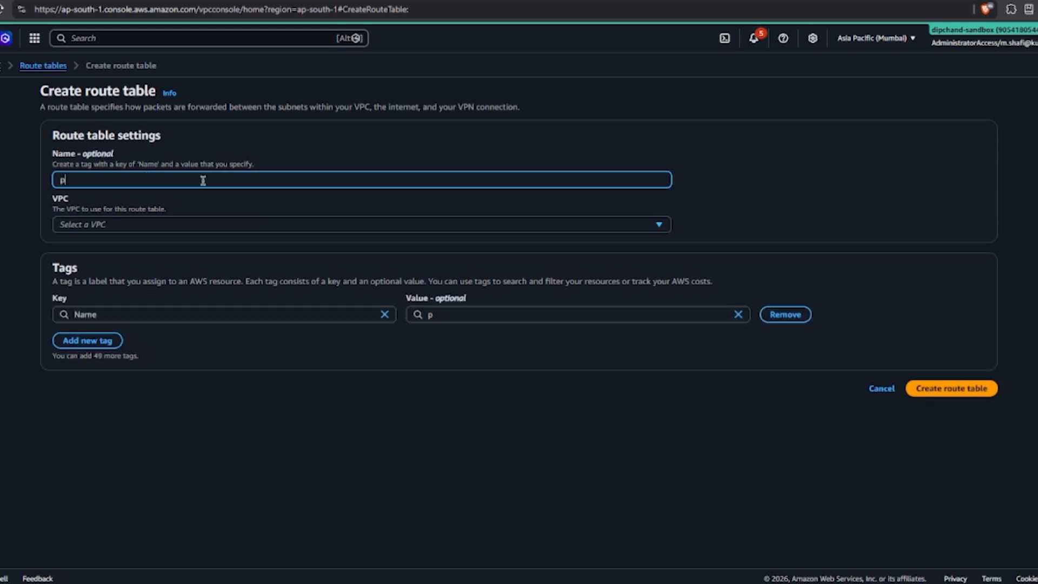
type("rivate-rt")
left_click(159, 225)
left_click(126, 279)
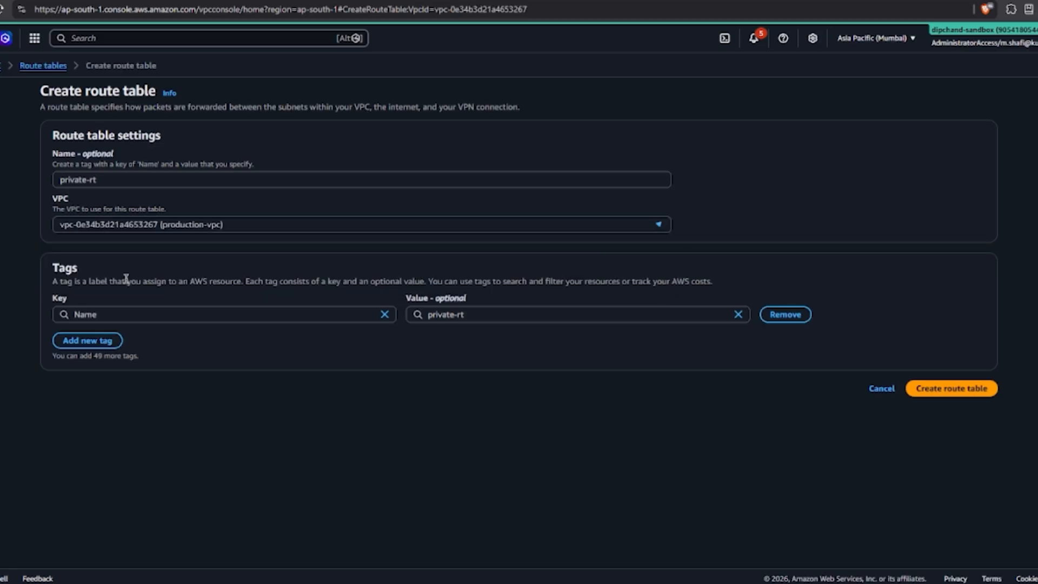
left_click(921, 388)
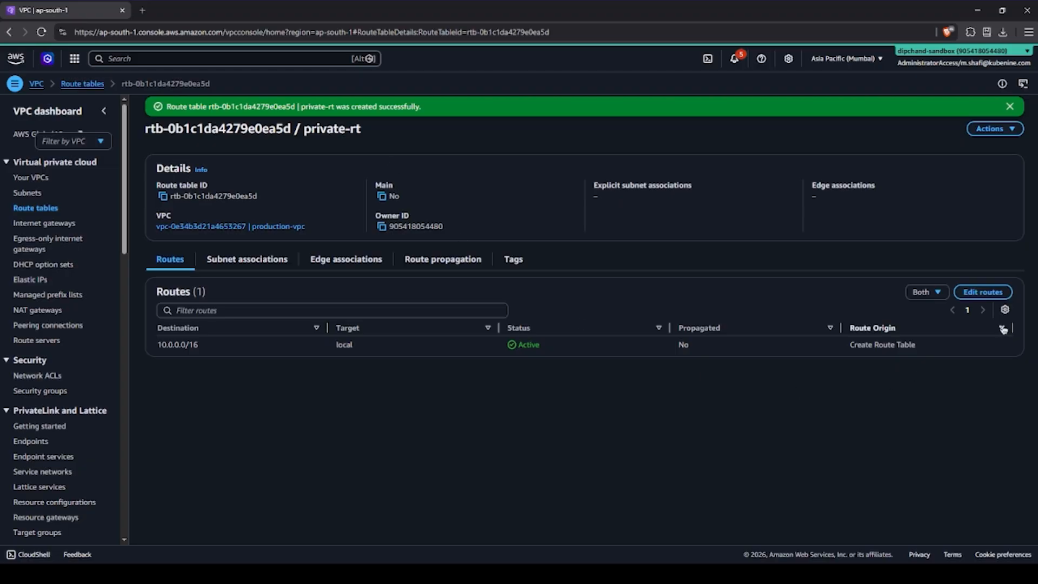
left_click(983, 292)
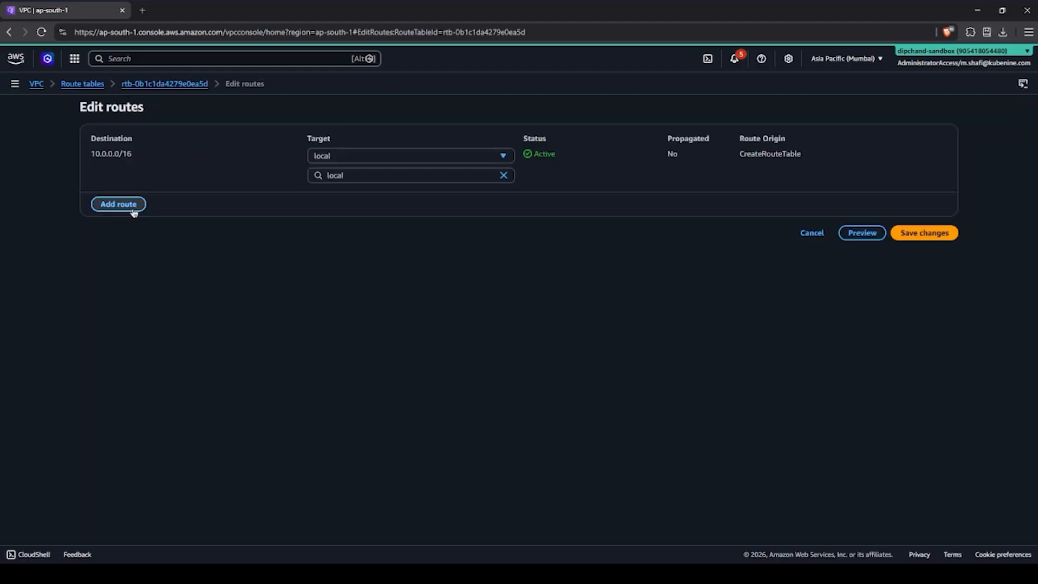
left_click(102, 204)
left_click(813, 257)
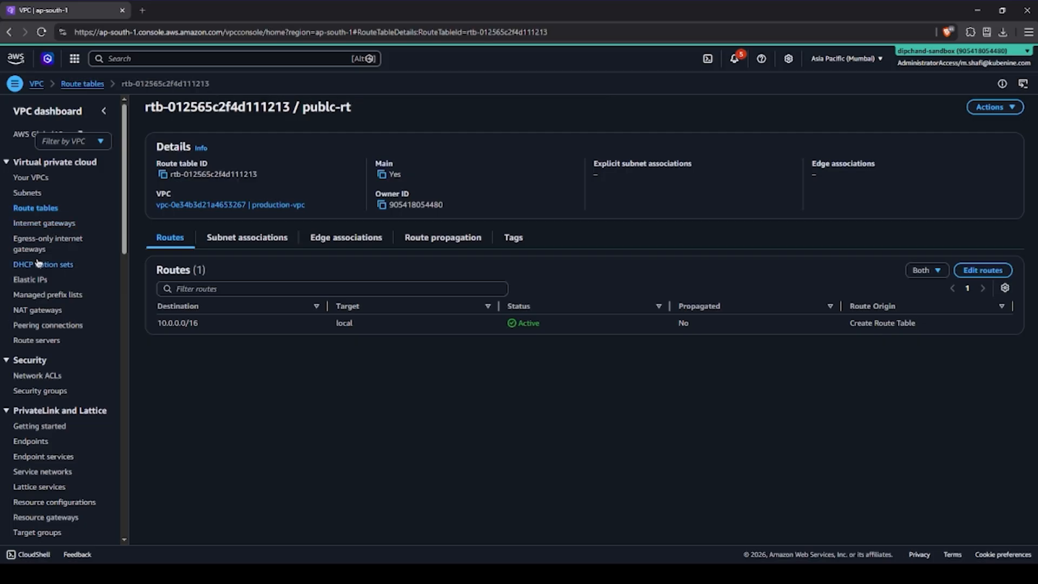
Create an internet gateway with the name tag igw.
left_click(50, 224)
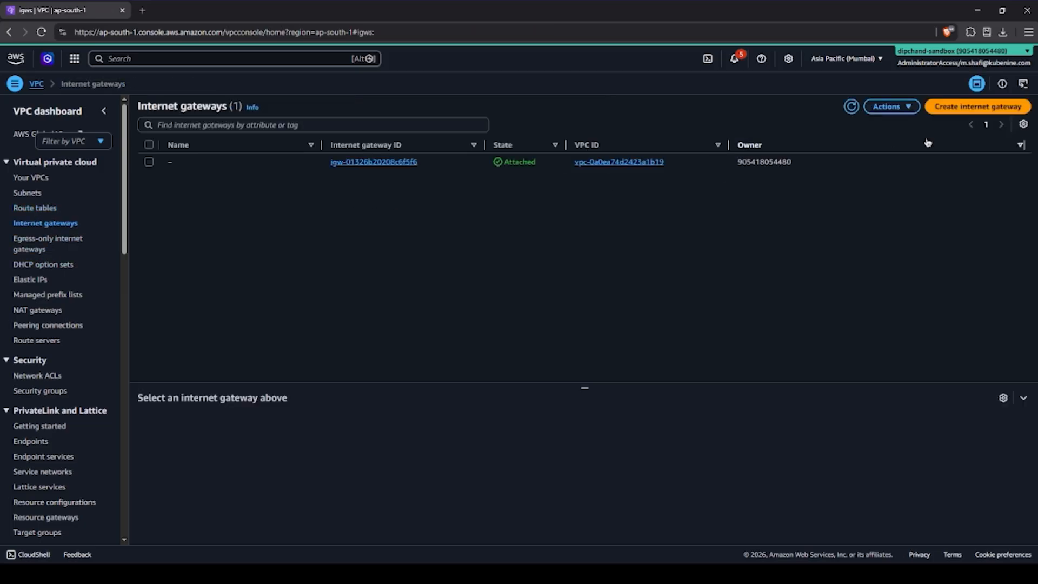
left_click(977, 106)
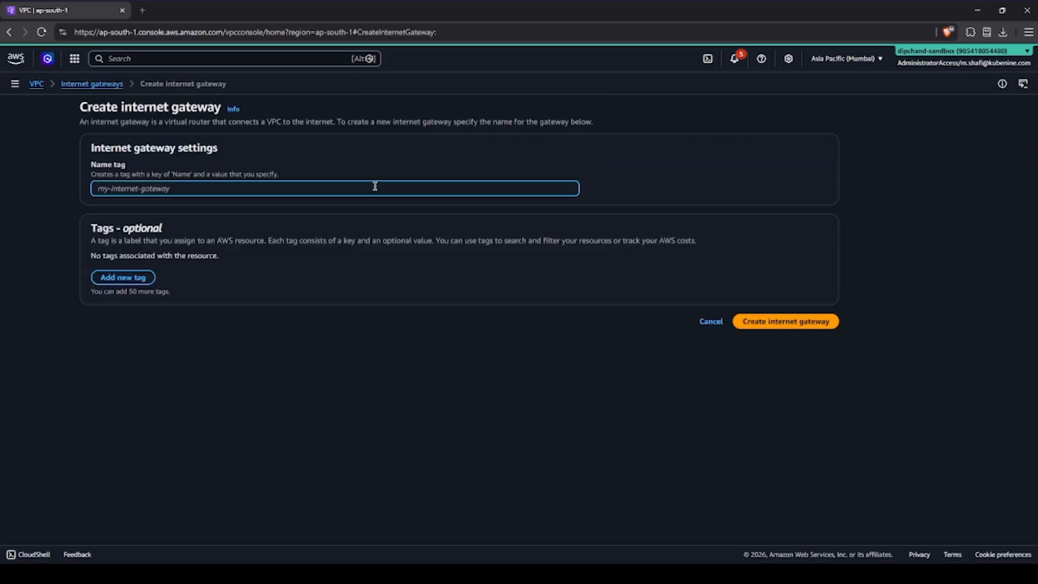
type("igw")
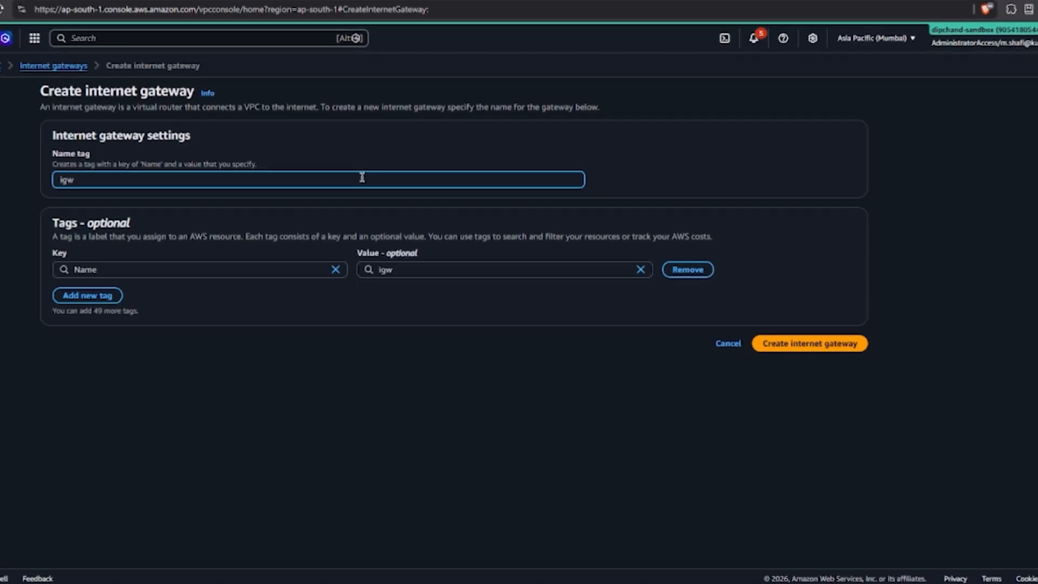
left_click(787, 342)
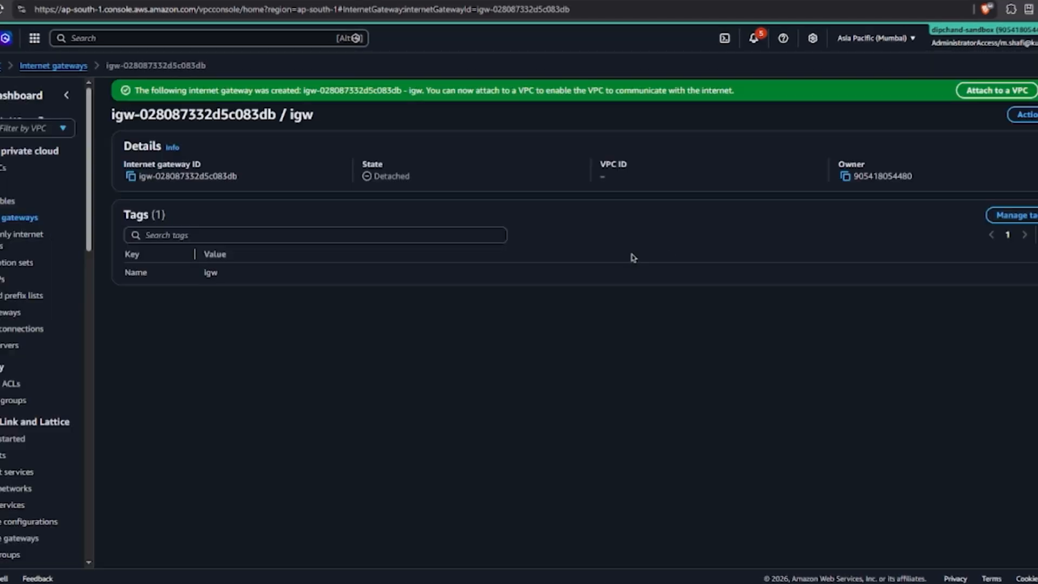
Attach the internet gateway igw to production-vpc.
left_click(1025, 114)
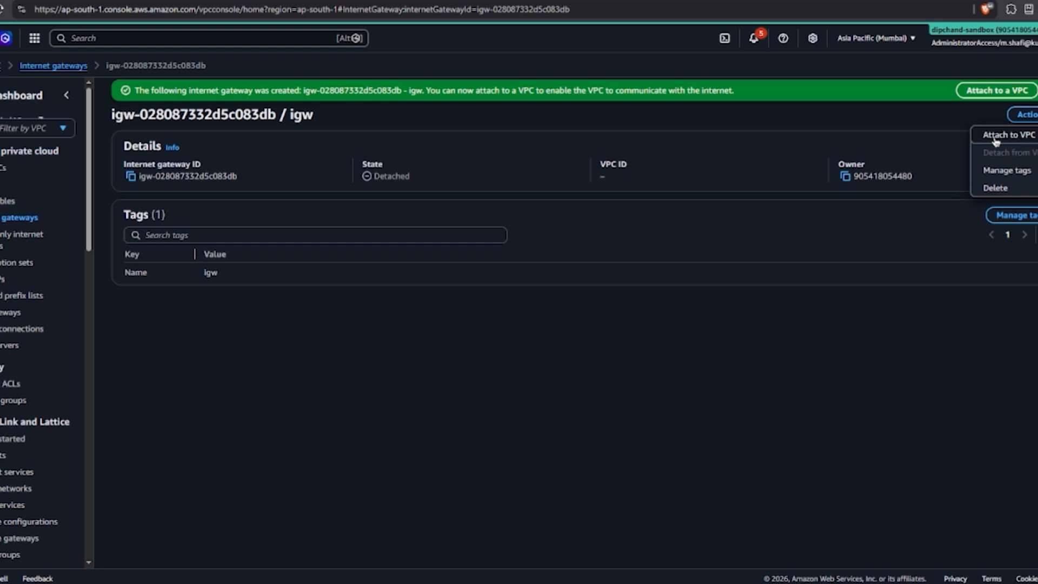
left_click(1019, 138)
left_click(221, 178)
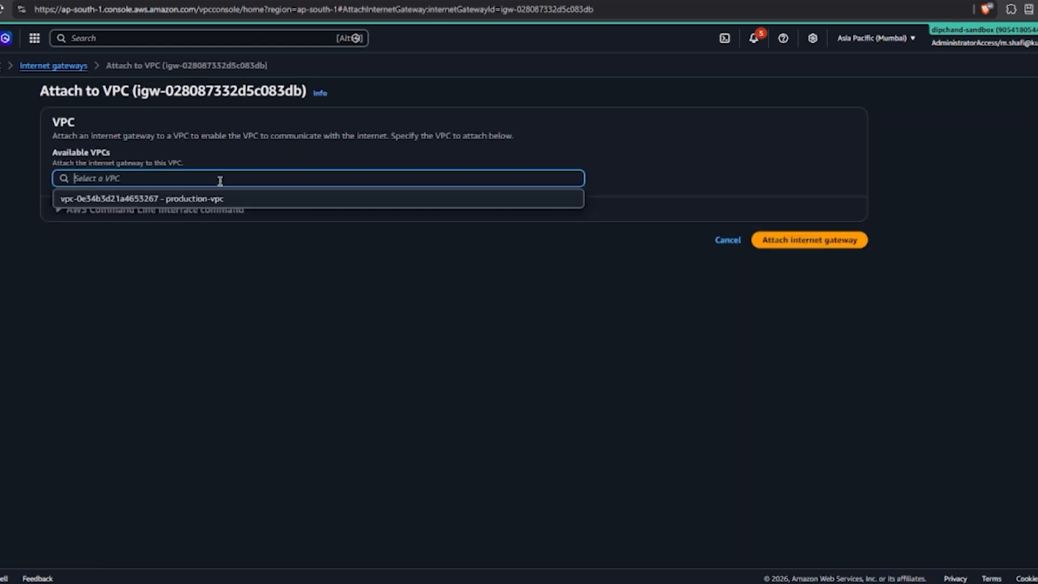
left_click(226, 200)
left_click(768, 240)
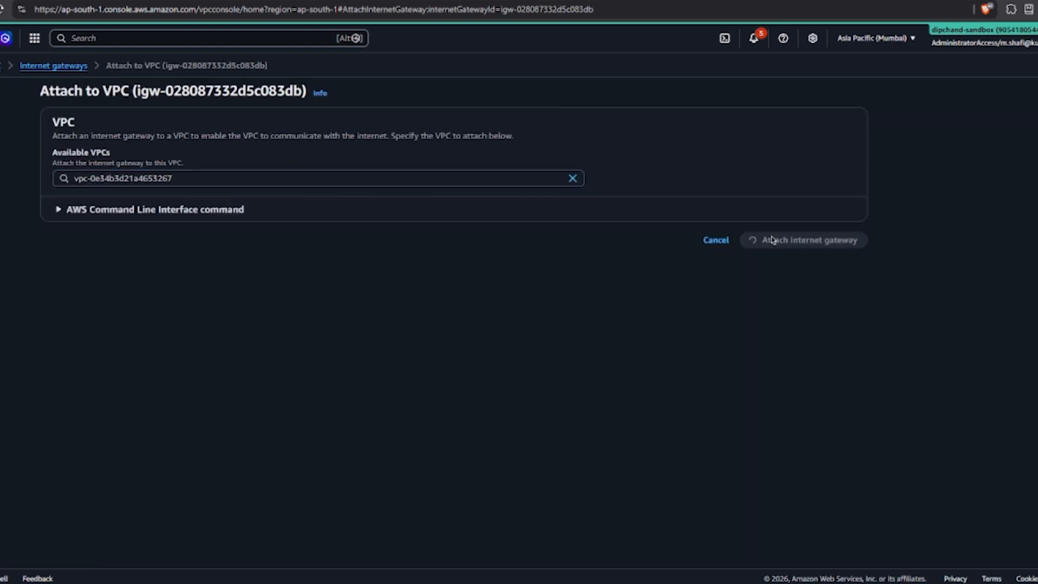
Add a route with destination 0.0.0.0/0 to the publc-rt route table.
left_click(32, 204)
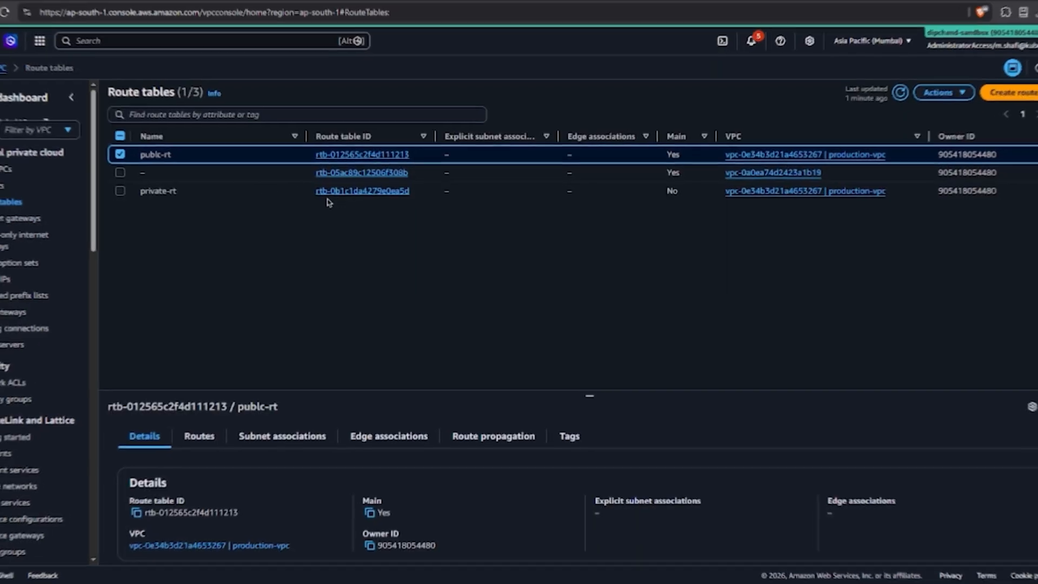
left_click(375, 165)
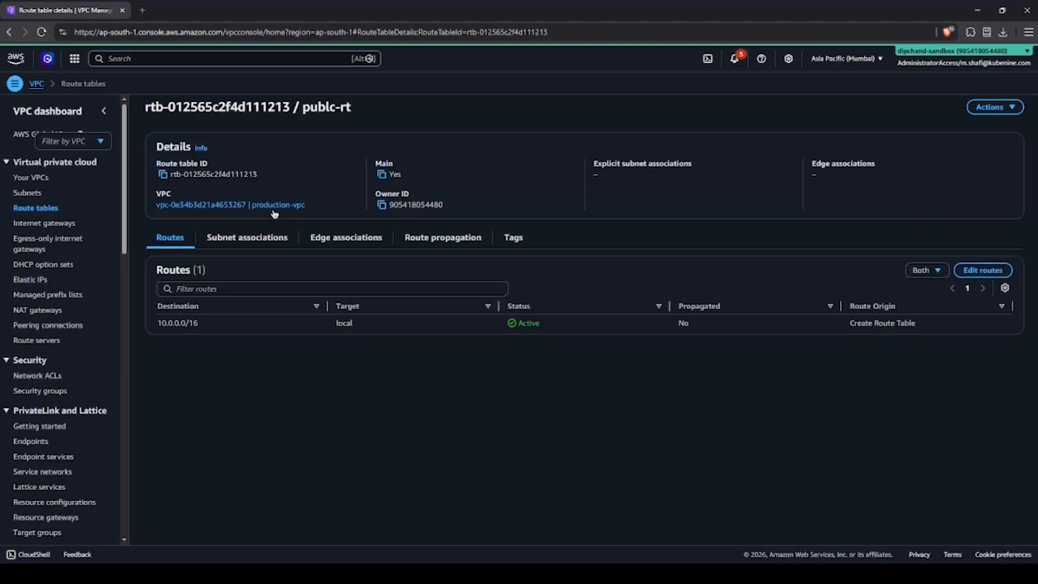
left_click(983, 270)
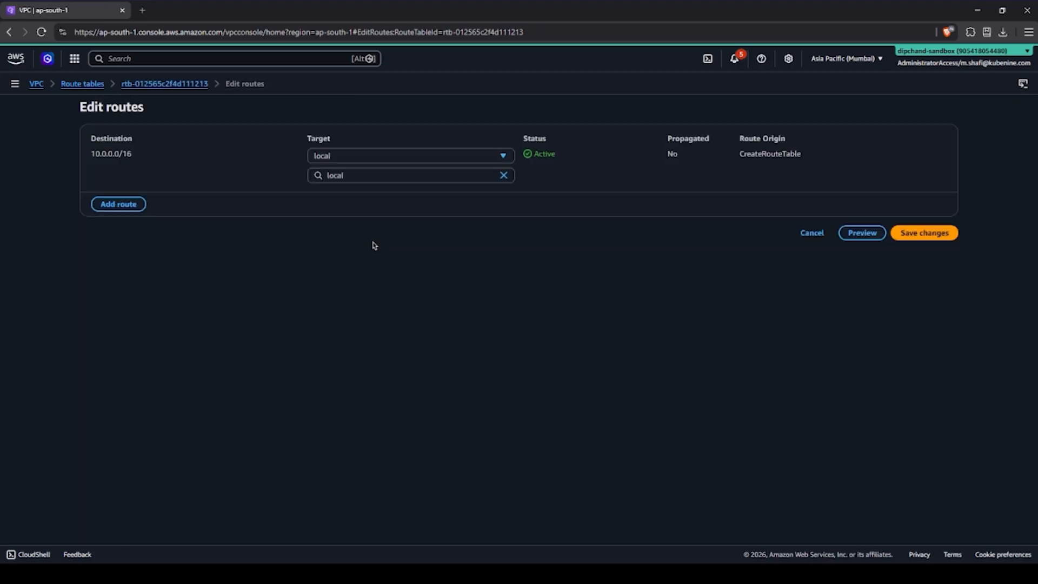
left_click(137, 207)
left_click(169, 197)
left_click(156, 213)
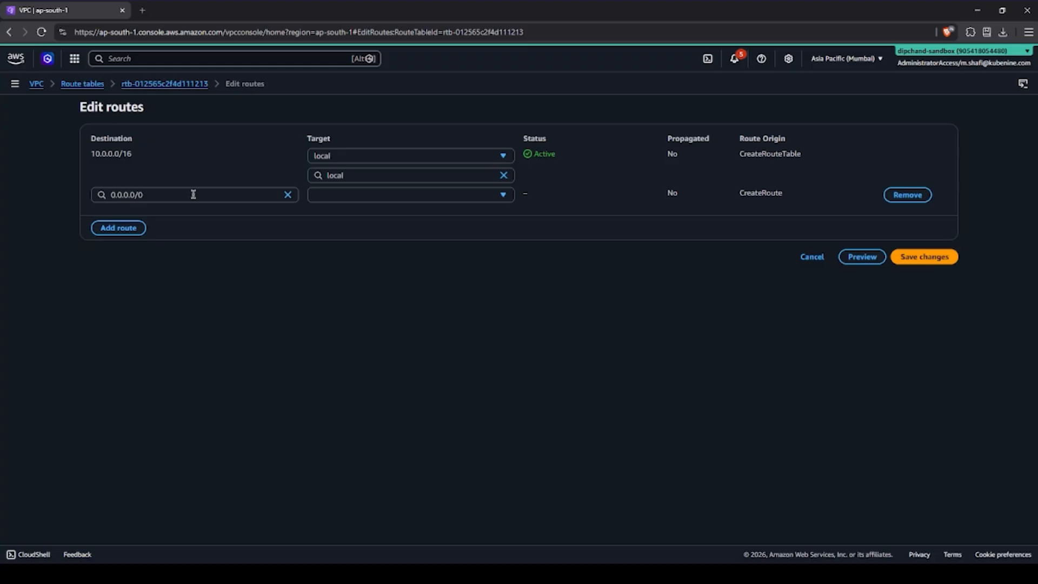
Set the target of the 0.0.0.0/0 route to the internet gateway igw.
left_click(328, 195)
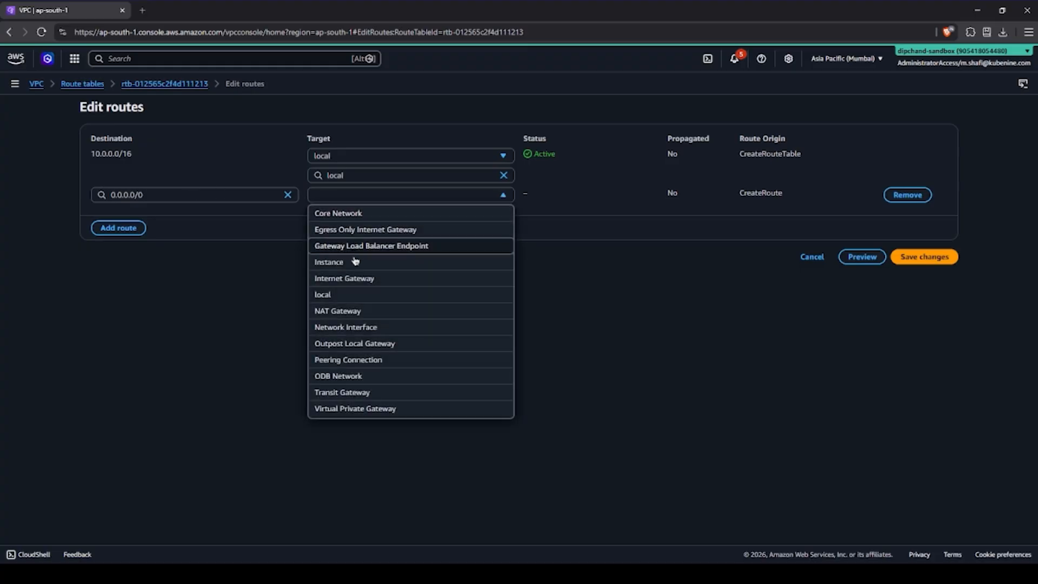
left_click(344, 278)
left_click(346, 214)
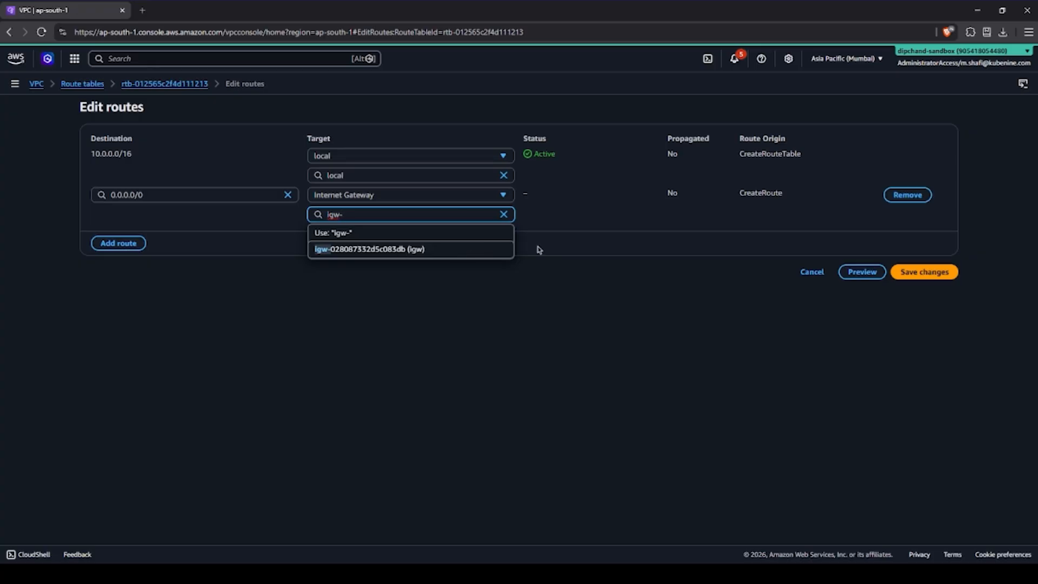
left_click(470, 251)
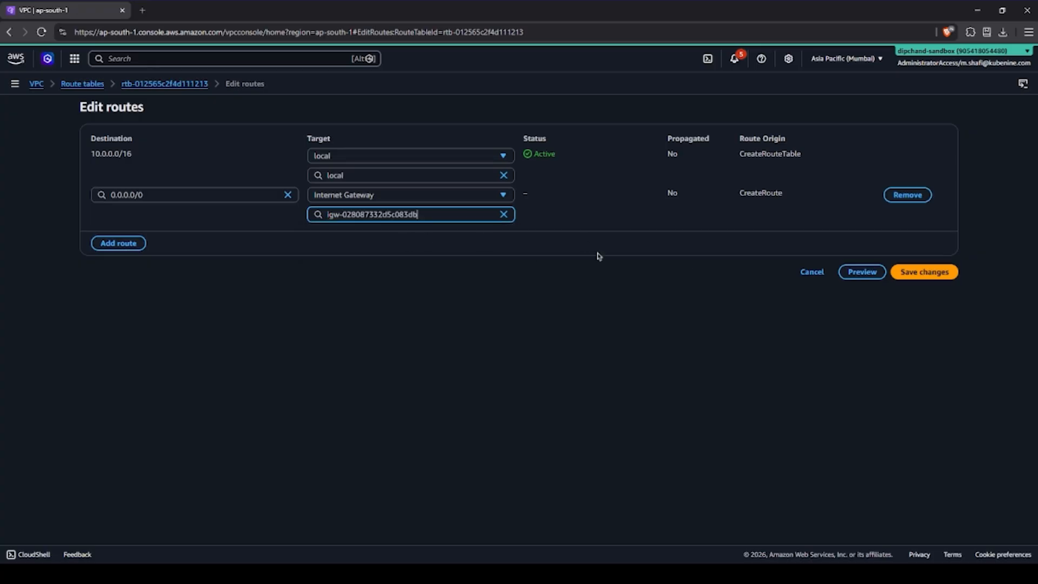
Save the route changes of the publc-rt route table and return to the list of route tables.
left_click(923, 272)
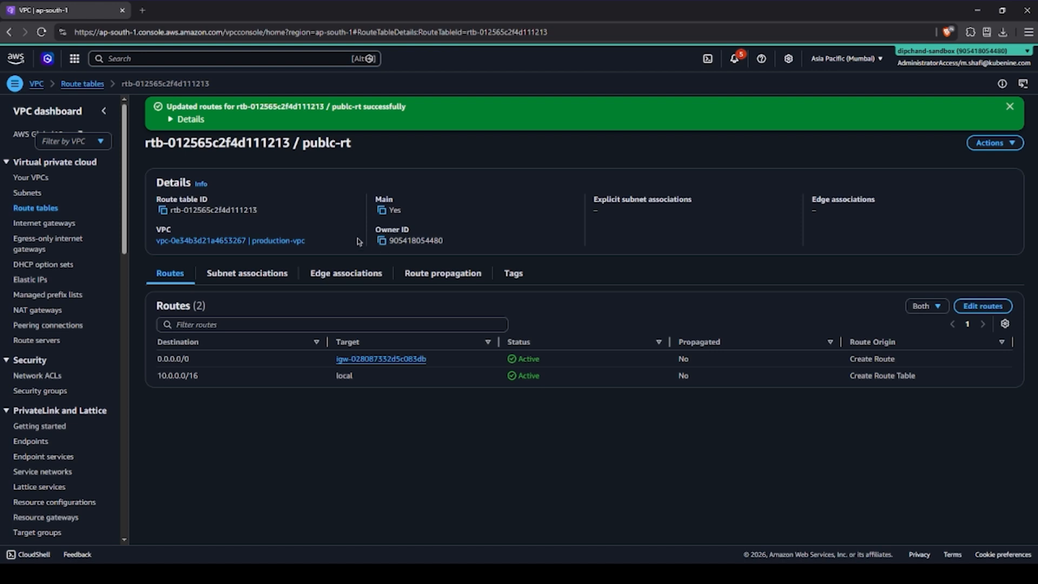
left_click(86, 85)
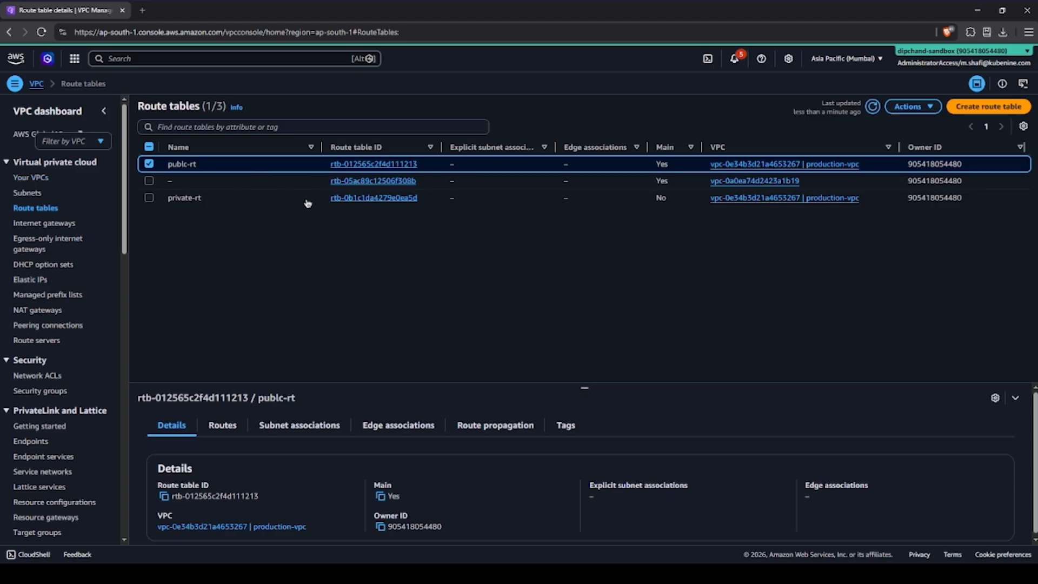
Start creating a NAT gateway and name it natgw.
left_click(37, 310)
left_click(985, 107)
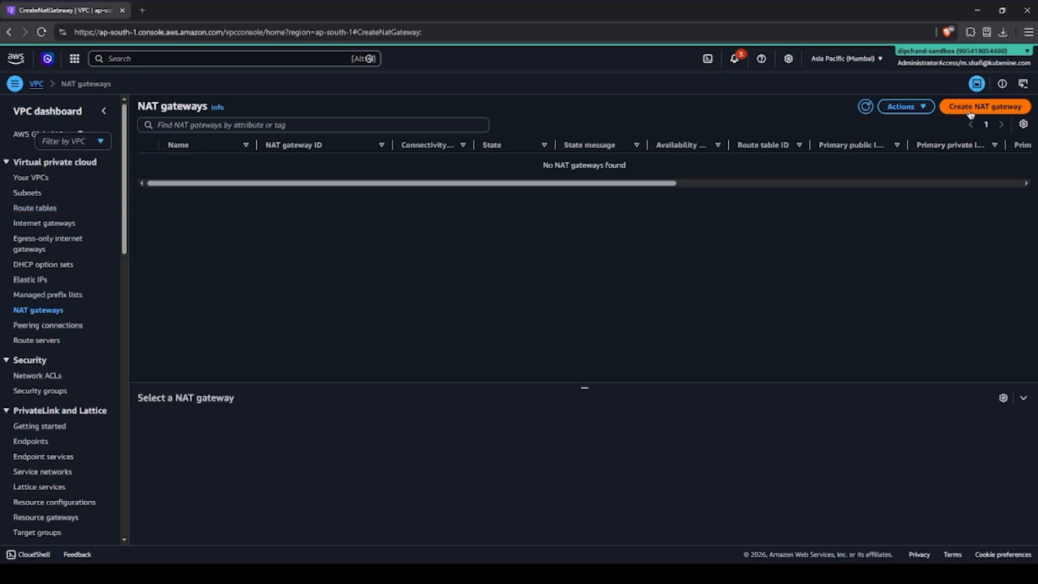
left_click(369, 189)
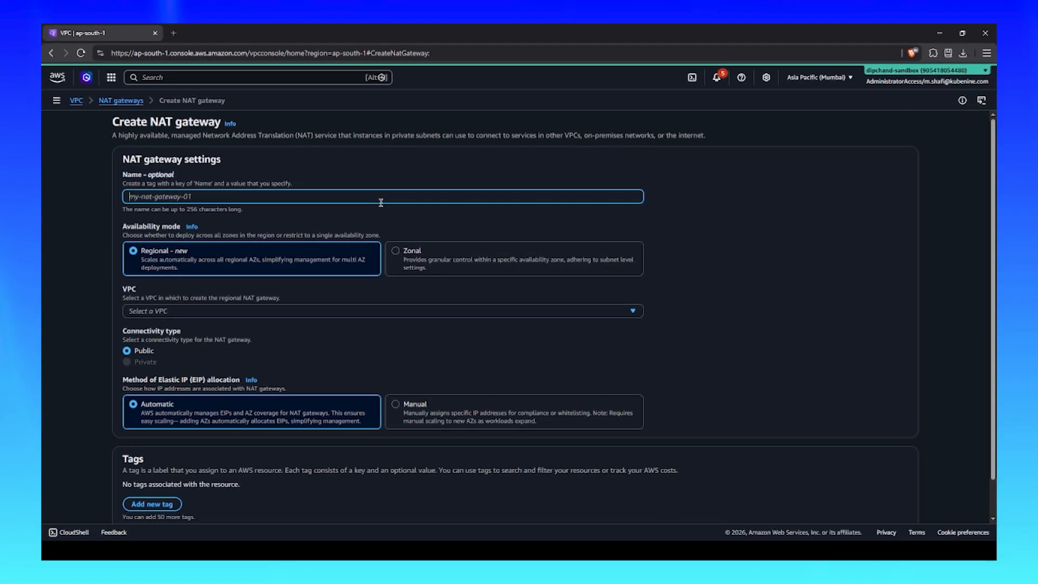
type("white")
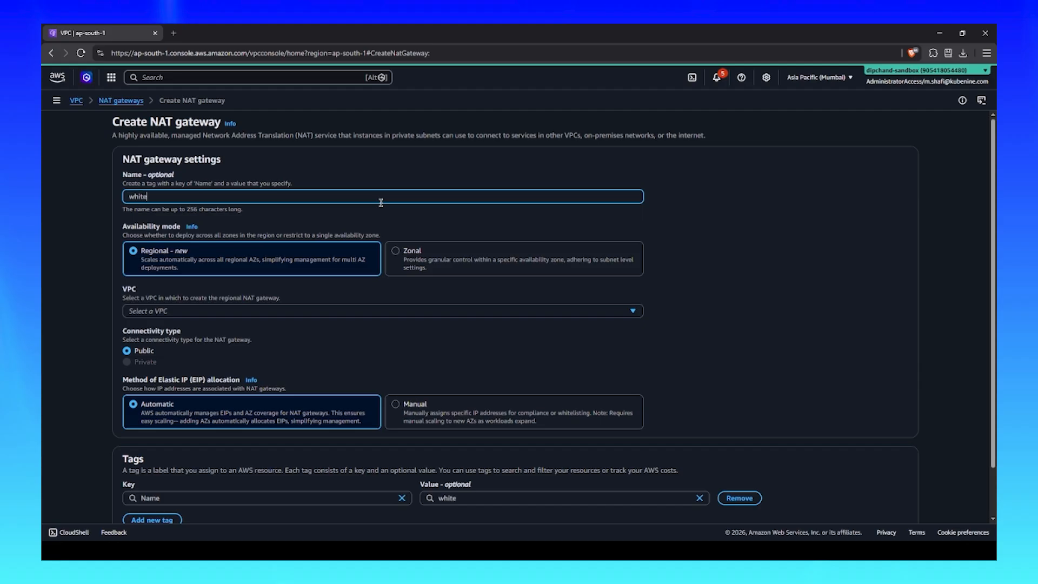
key("BackSpace")
key("BackSpace")
type("natgw")
left_click(704, 198)
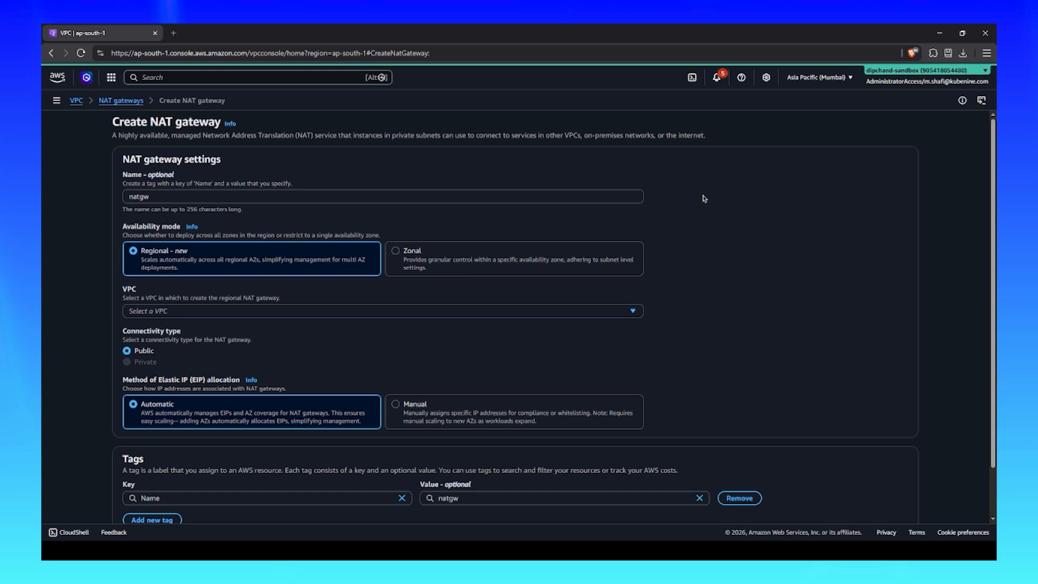
Select production-vpc as the VPC for the regional NAT gateway natgw.
scroll(703, 196, "down", 1)
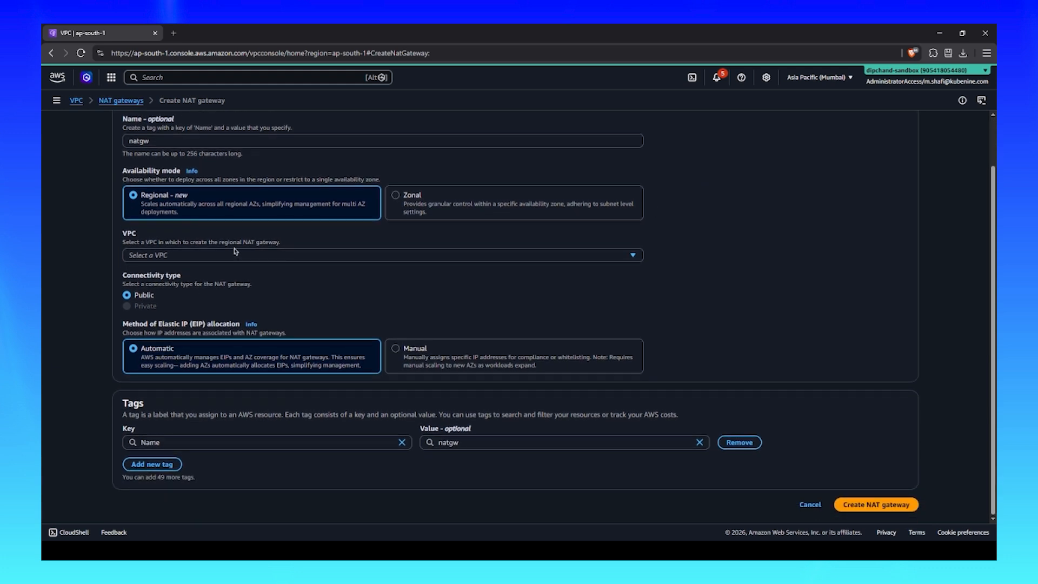
left_click(236, 253)
left_click(229, 302)
scroll(441, 354, "up", 1)
scroll(250, 288, "down", 1)
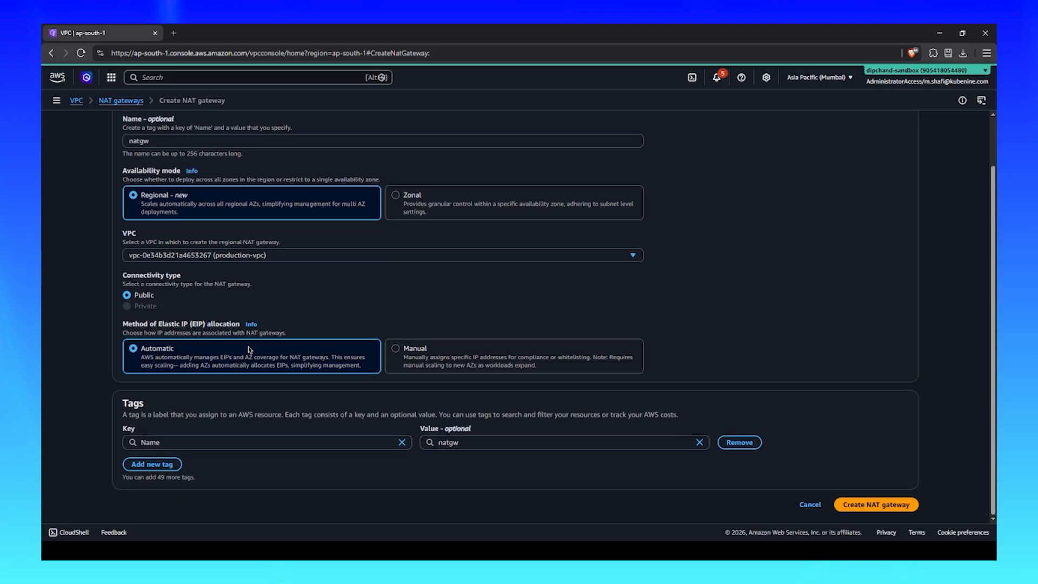
Switch the availability mode to Zonal to examine its subnet choices, and set it back to Regional.
scroll(630, 384, "up", 1)
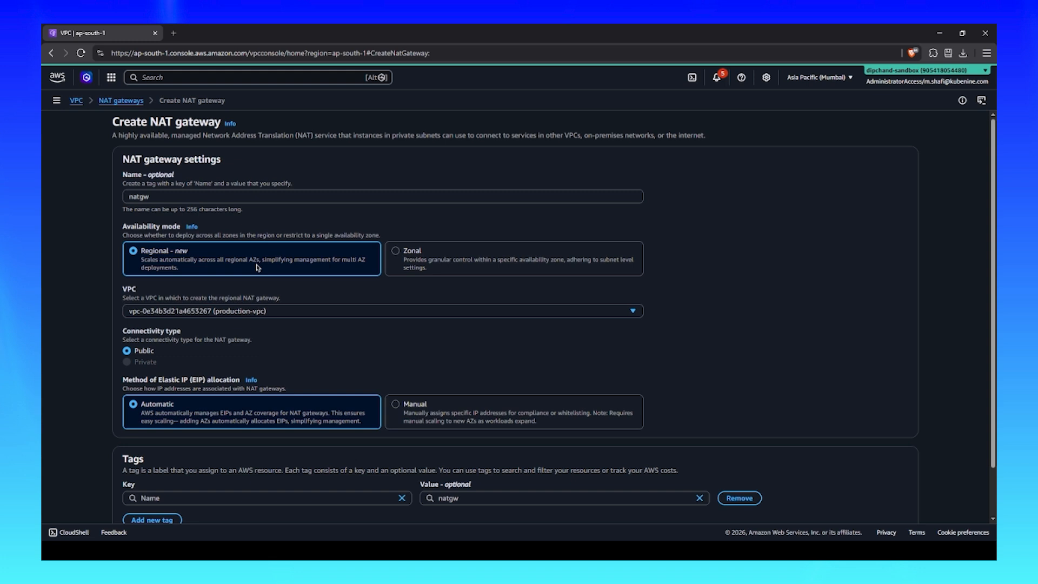
left_click(414, 256)
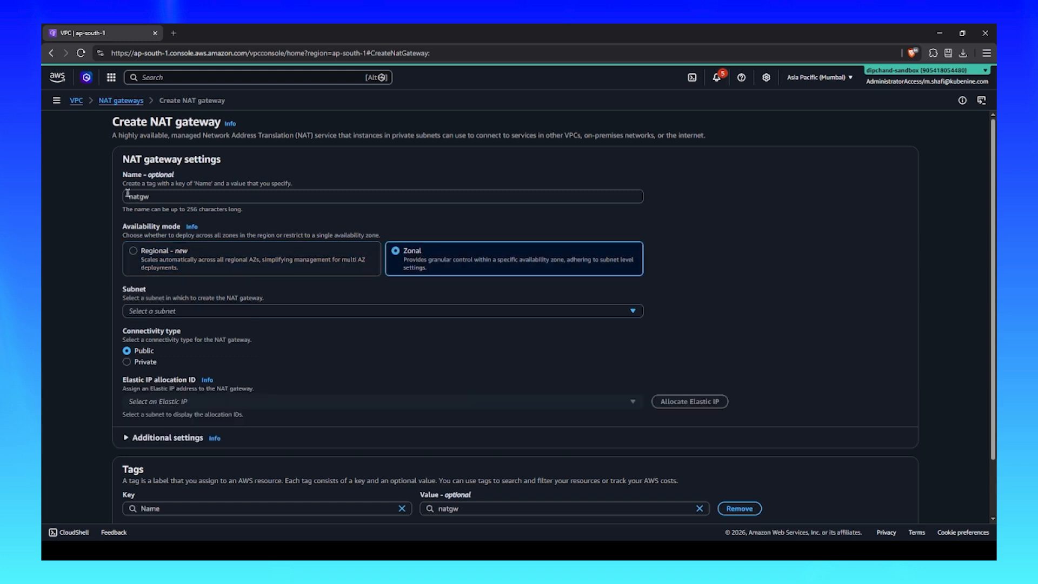
left_click(190, 311)
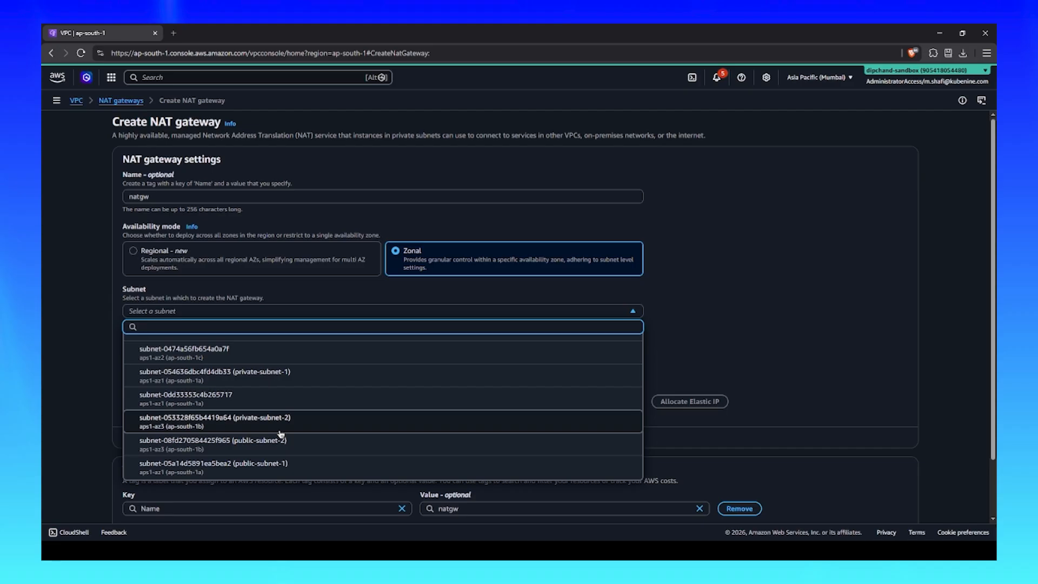
left_click(162, 263)
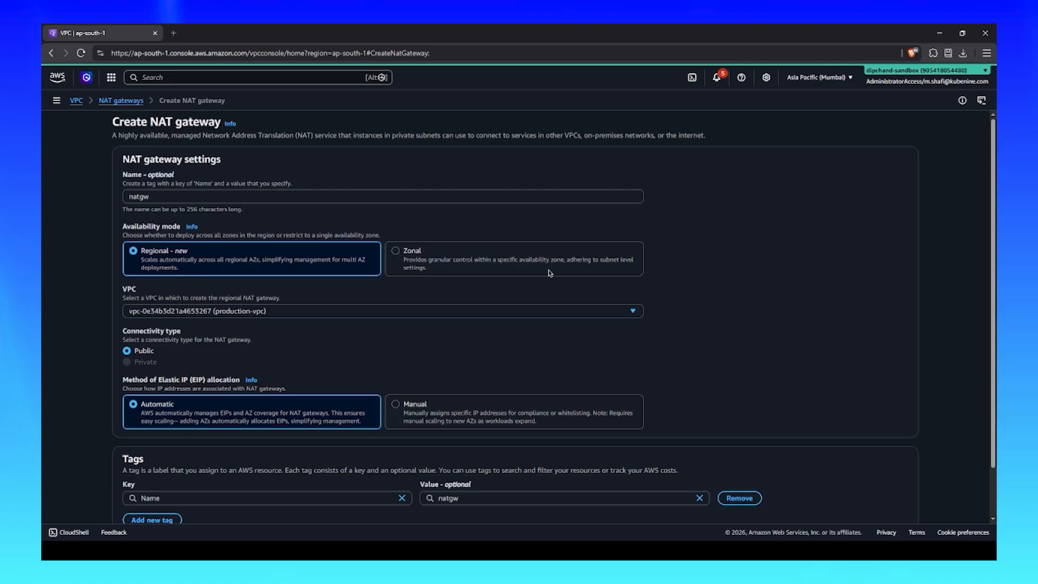
left_click(427, 255)
left_click(165, 263)
left_click(267, 313)
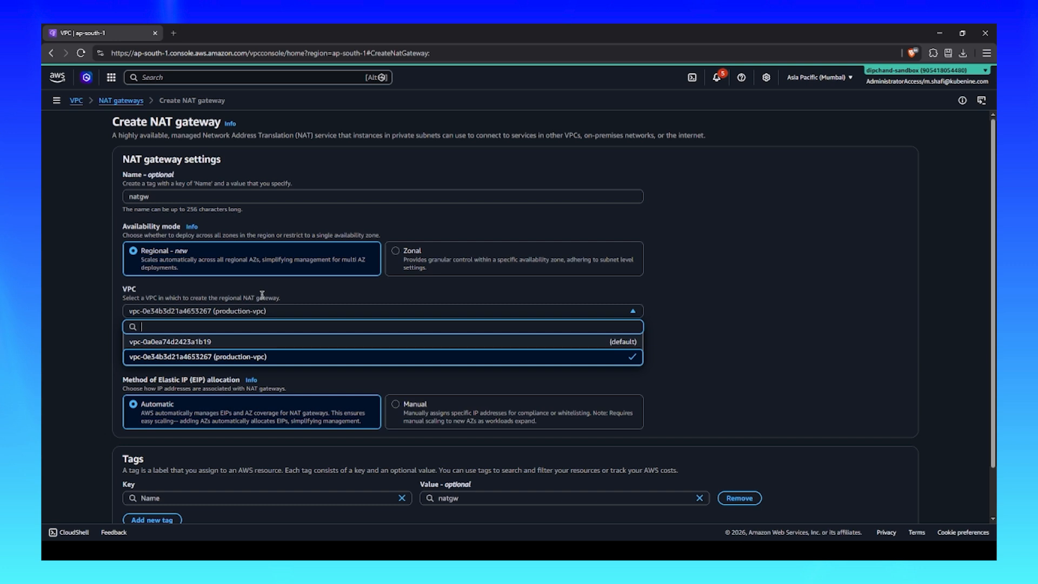
left_click(724, 285)
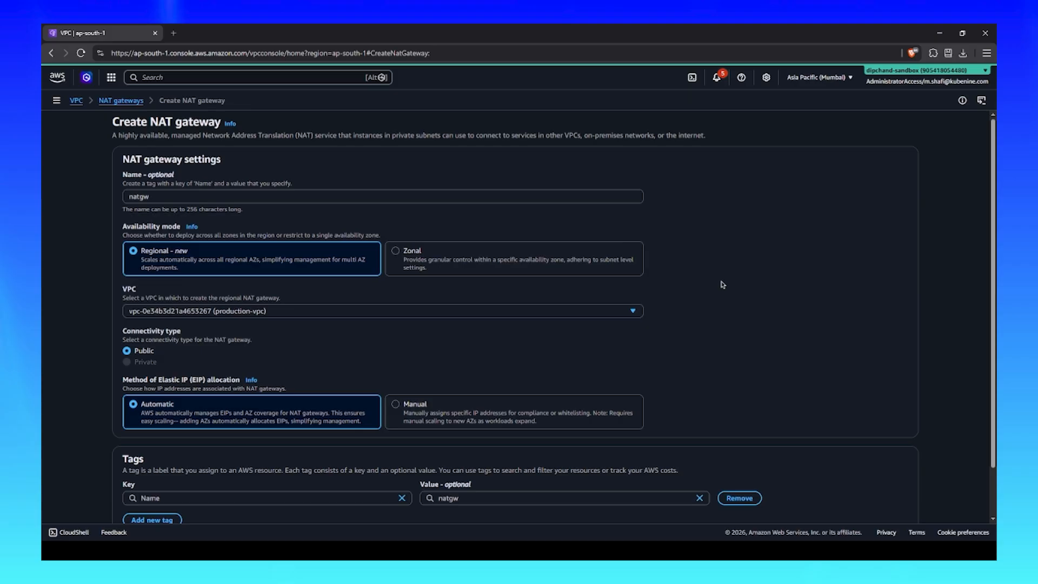
Switch the Elastic IP allocation to Manual to examine the per-zone associations, and set it back to Automatic.
scroll(301, 216, "down", 2)
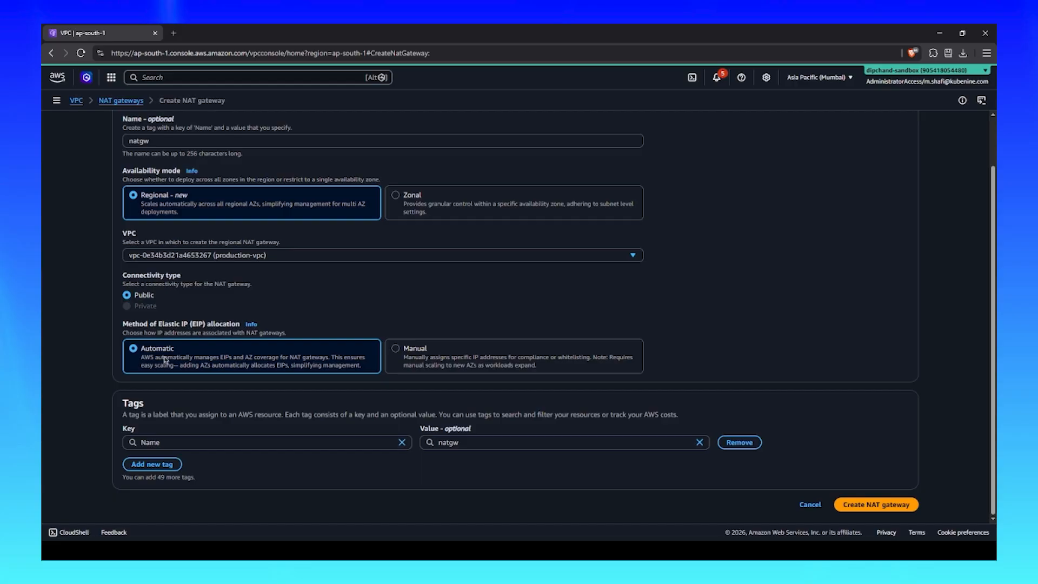
left_click(397, 351)
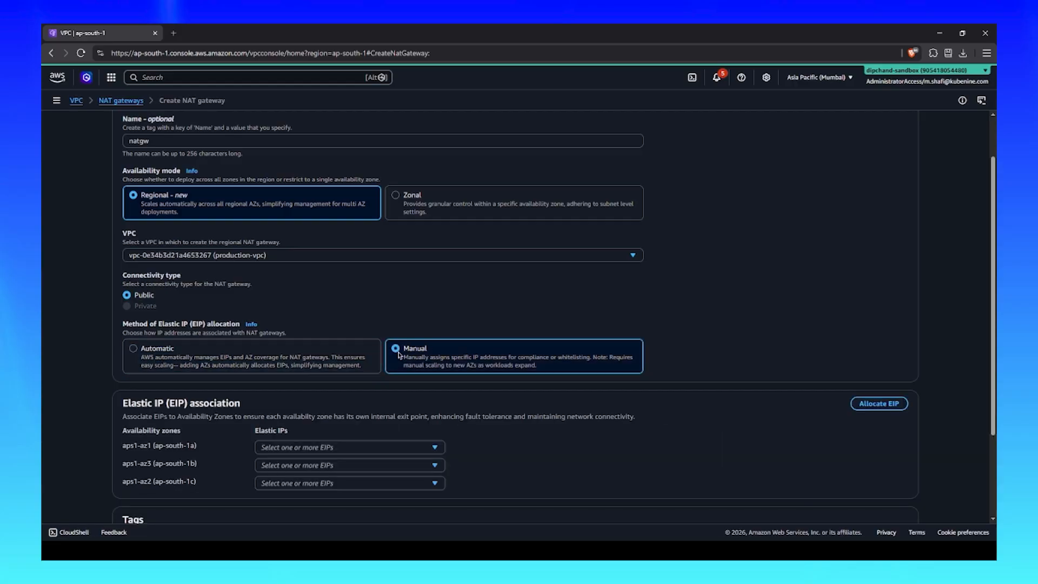
scroll(401, 356, "down", 3)
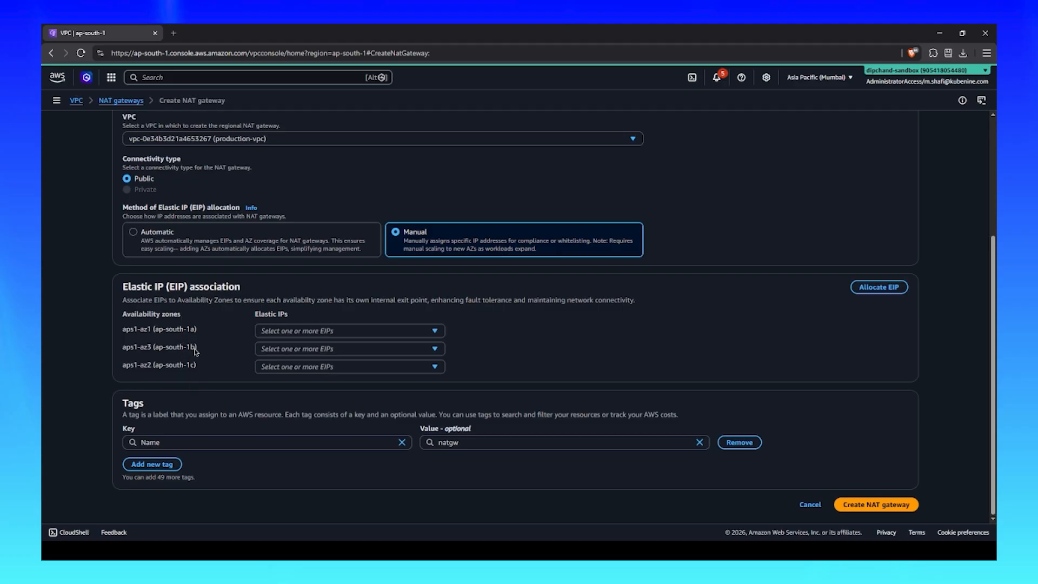
scroll(196, 352, "up", 3)
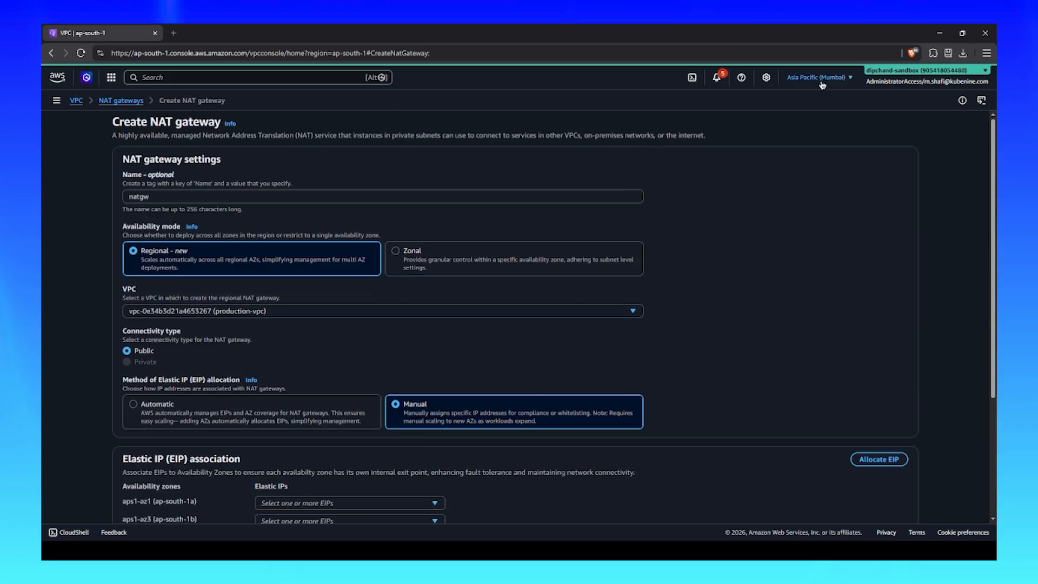
scroll(232, 385, "down", 3)
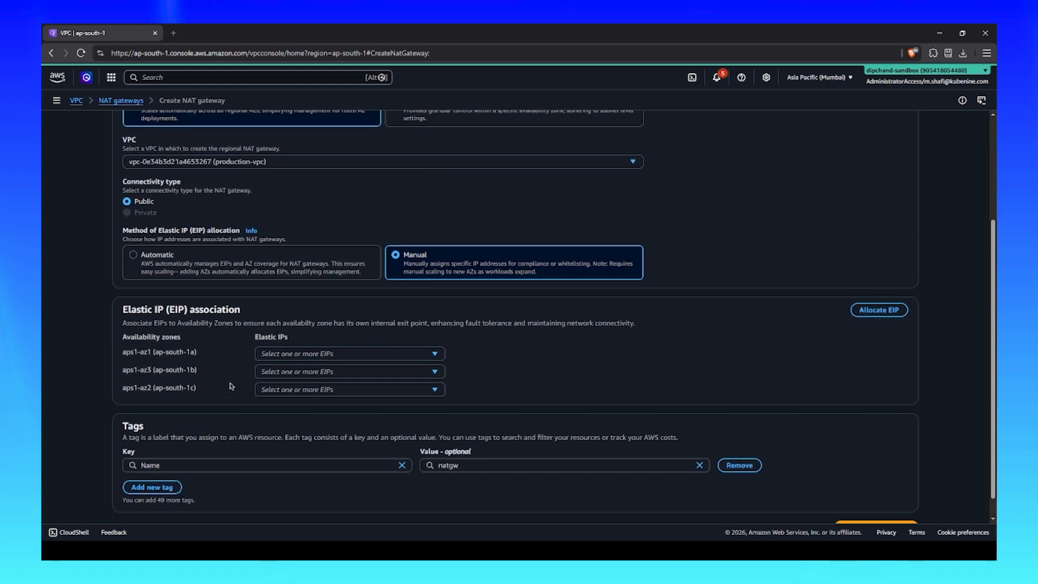
scroll(177, 405, "up", 3)
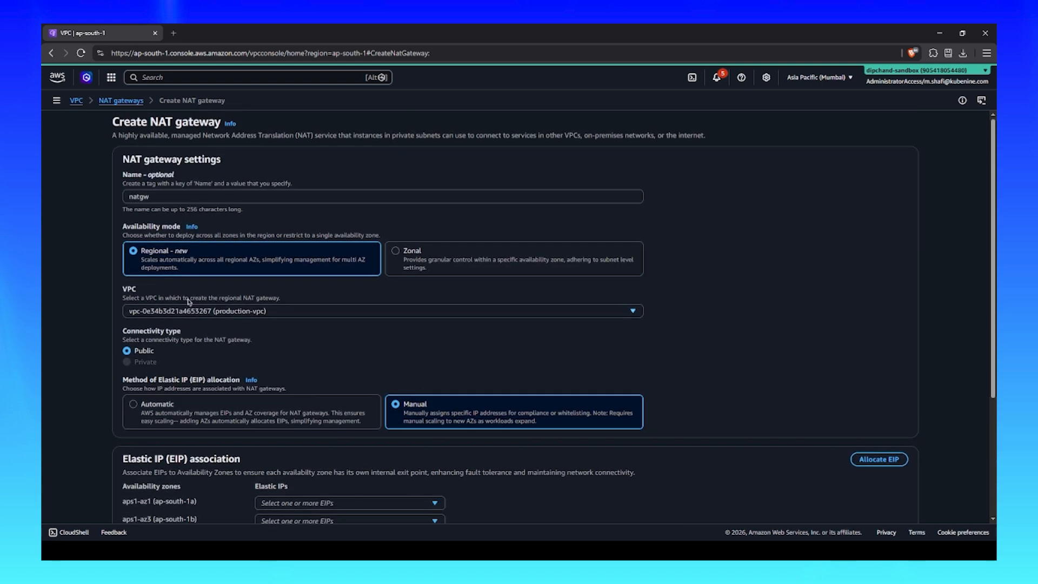
scroll(282, 277, "down", 2)
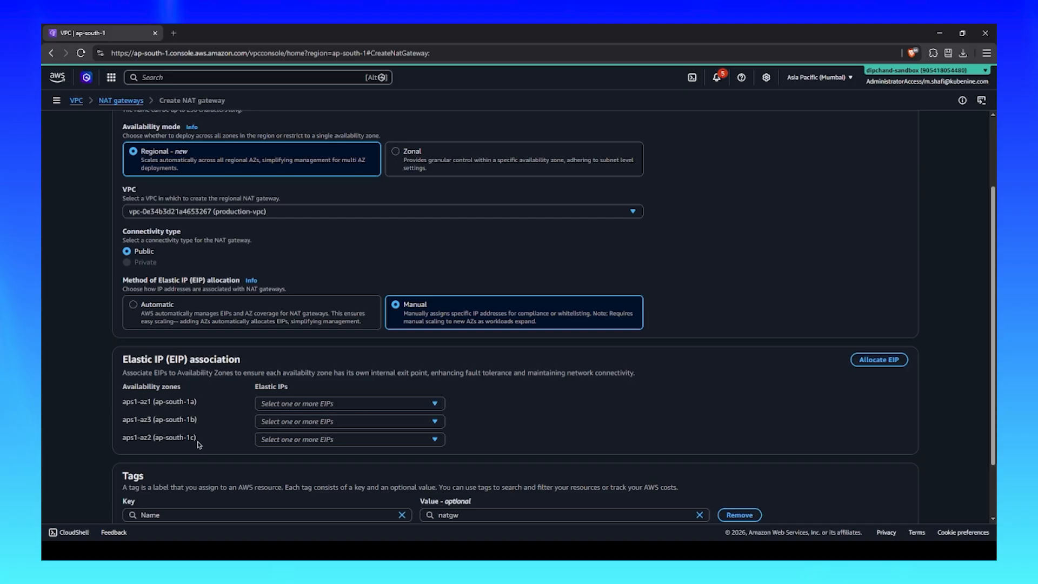
left_click(361, 404)
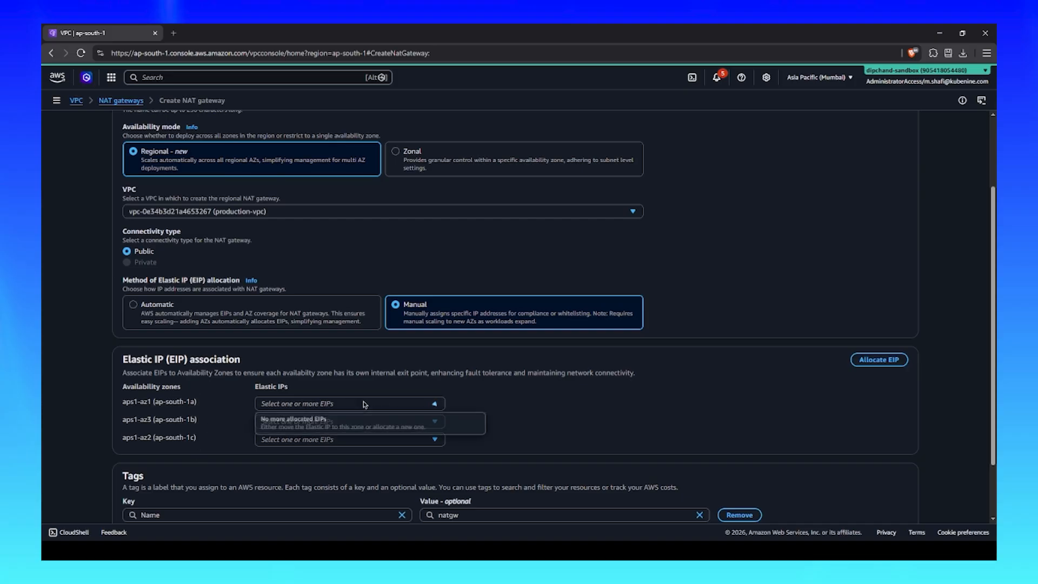
left_click(517, 394)
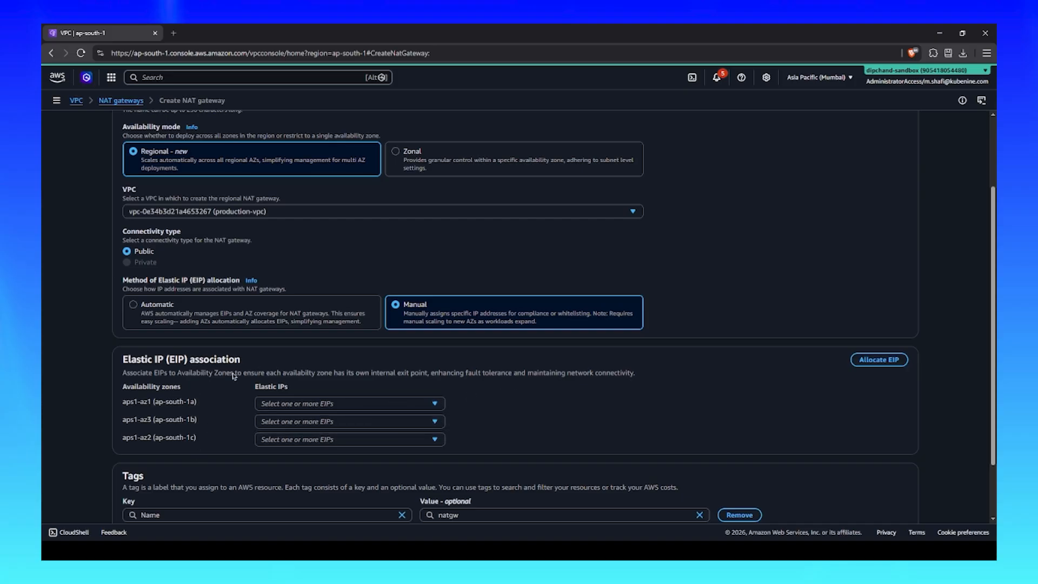
left_click(133, 304)
Review the settings and create the NAT gateway natgw in production-vpc.
scroll(215, 355, "down", 2)
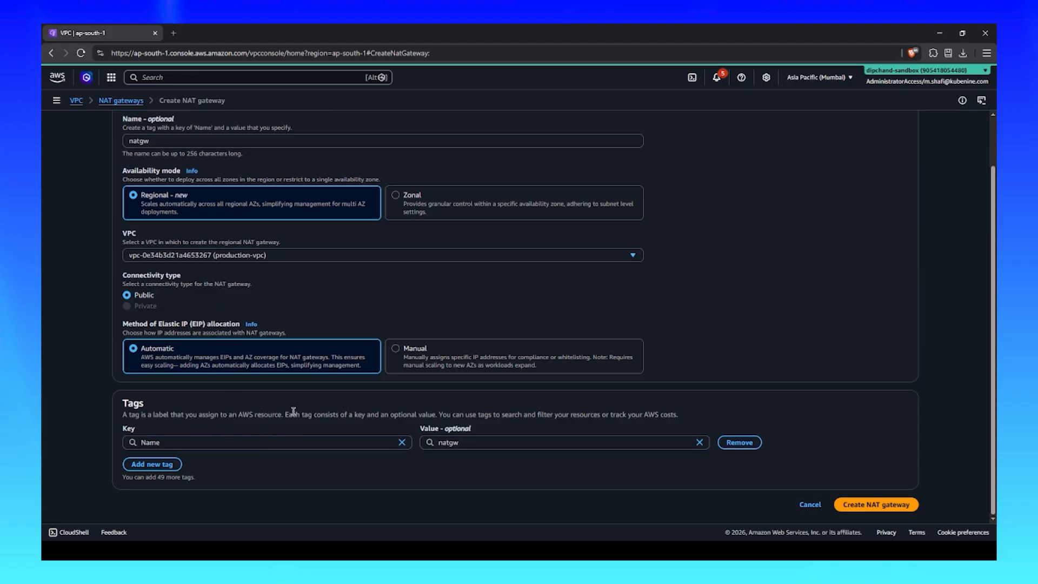
scroll(546, 426, "up", 1)
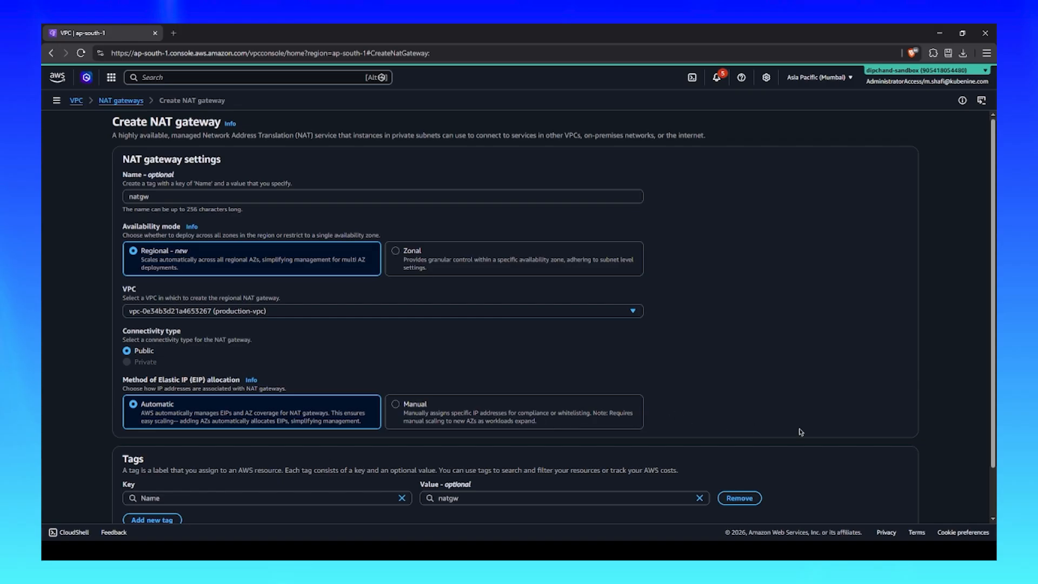
scroll(863, 436, "down", 1)
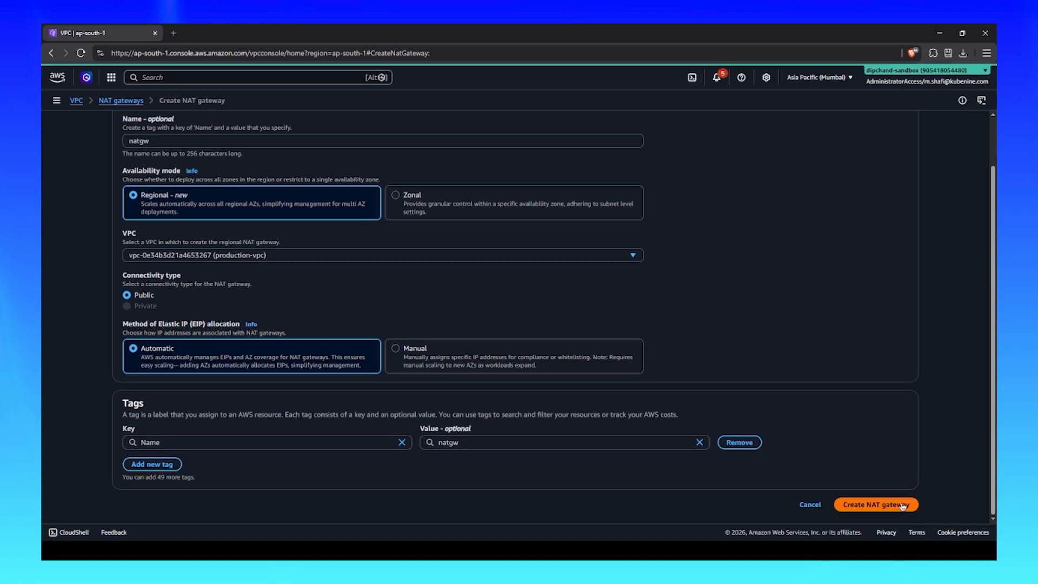
left_click(903, 506)
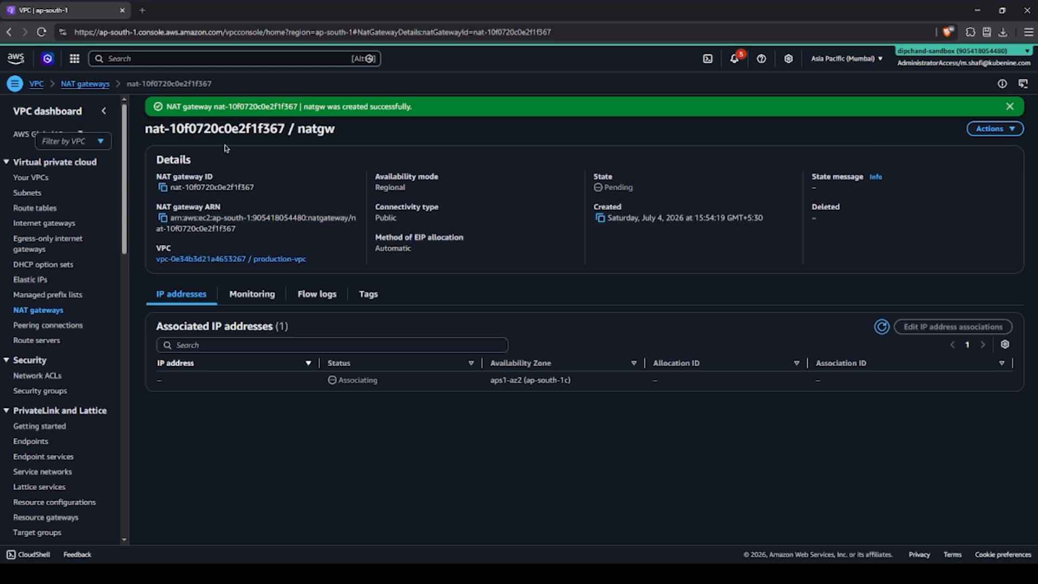
Check the state of natgw in the NAT gateways list and look through the Elastic IPs and internet gateways.
left_click(85, 84)
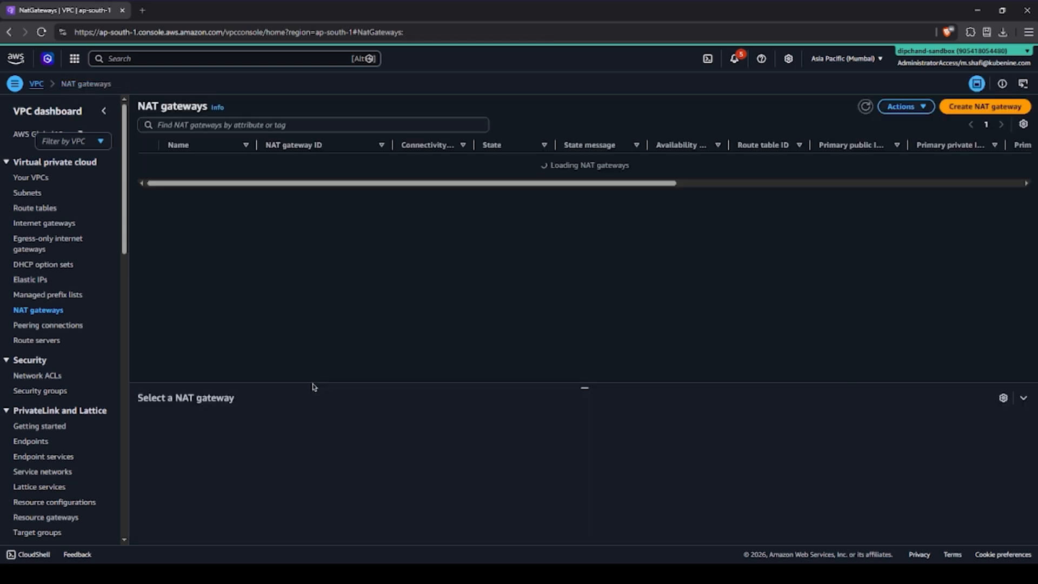
left_click_drag(337, 176, 309, 178)
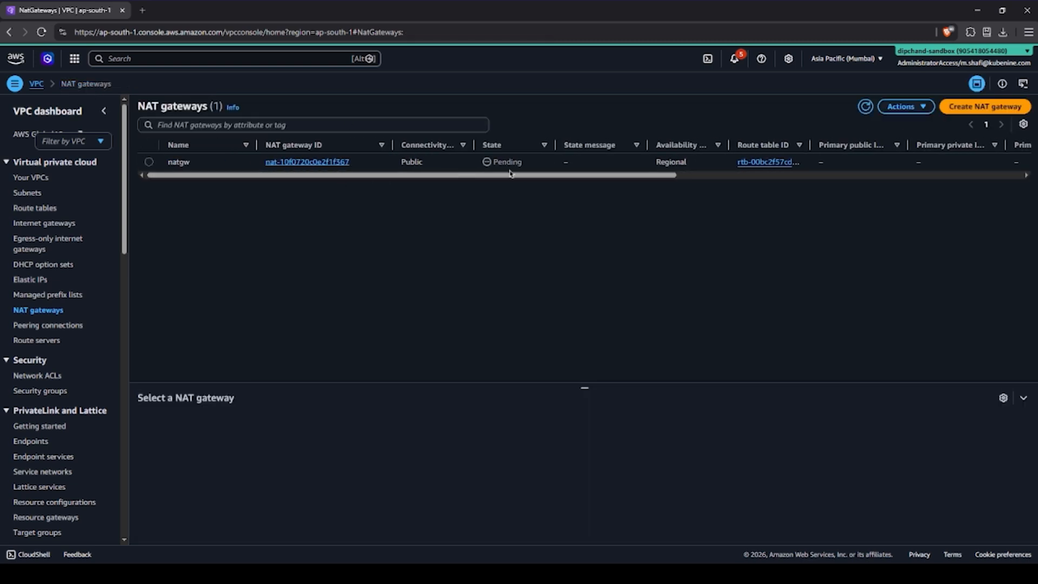
left_click(29, 285)
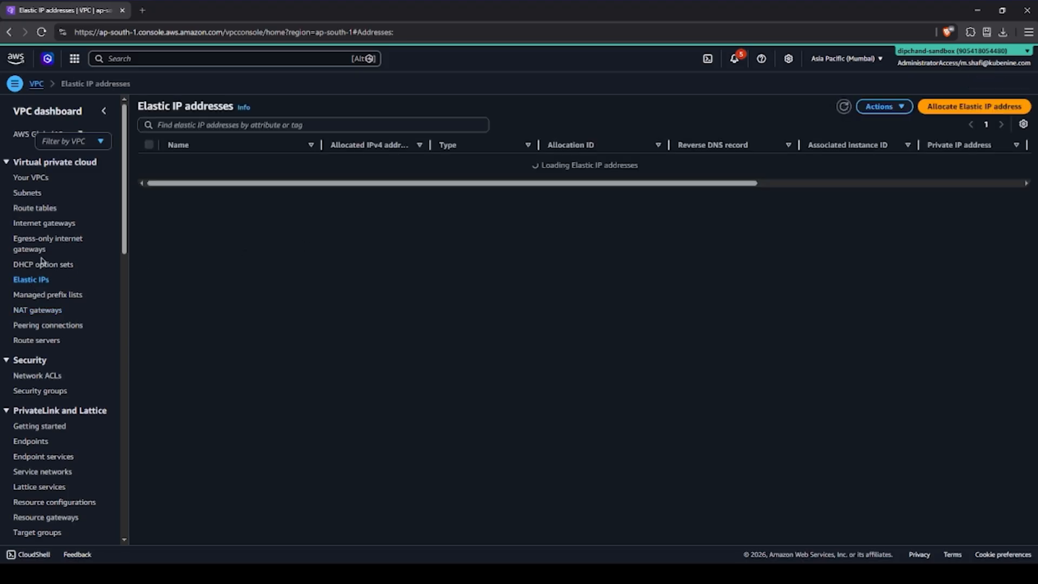
left_click(44, 223)
Open production-vpc and examine how its resource map connects subnets, route tables and gateways.
left_click(35, 180)
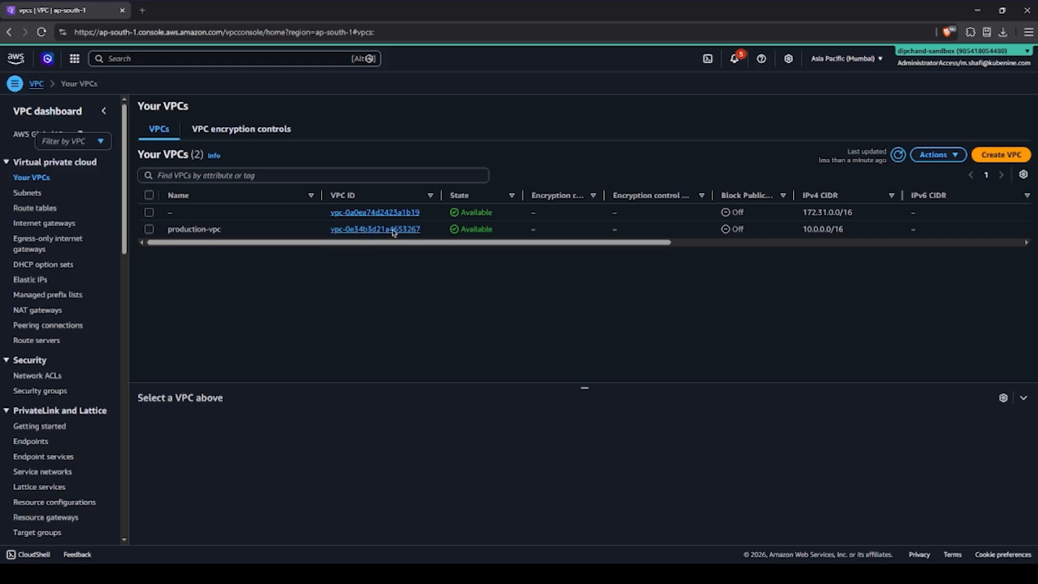
left_click(392, 230)
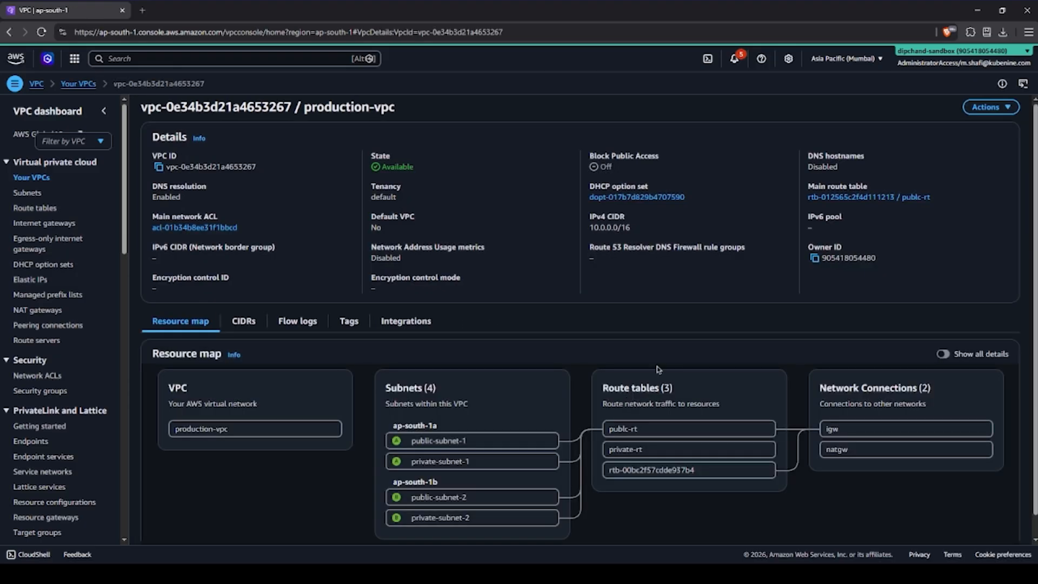
scroll(434, 486, "down", 1)
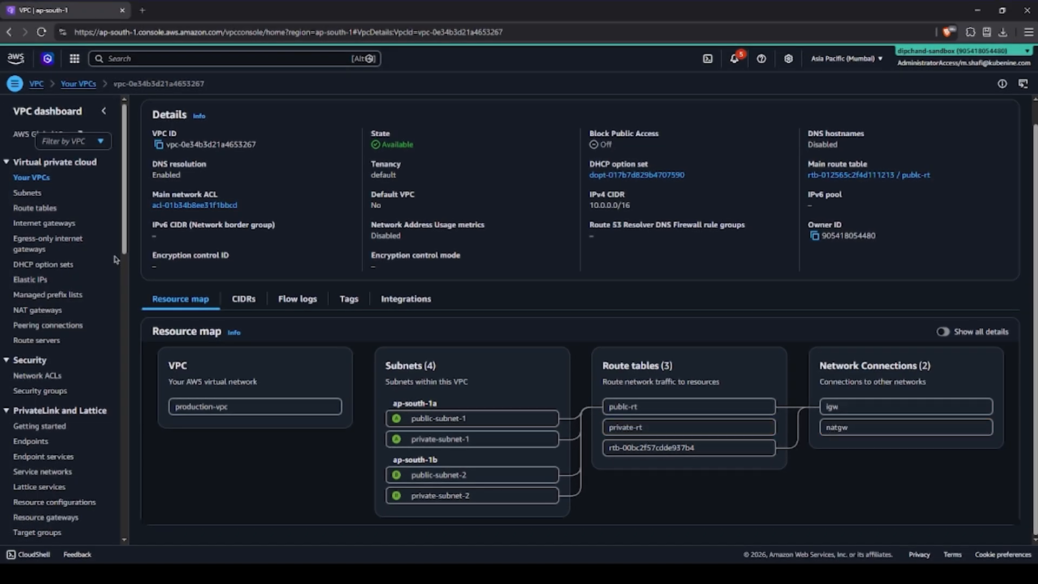
Open private-subnet-1 from the subnets list and check which route table it uses.
left_click(27, 193)
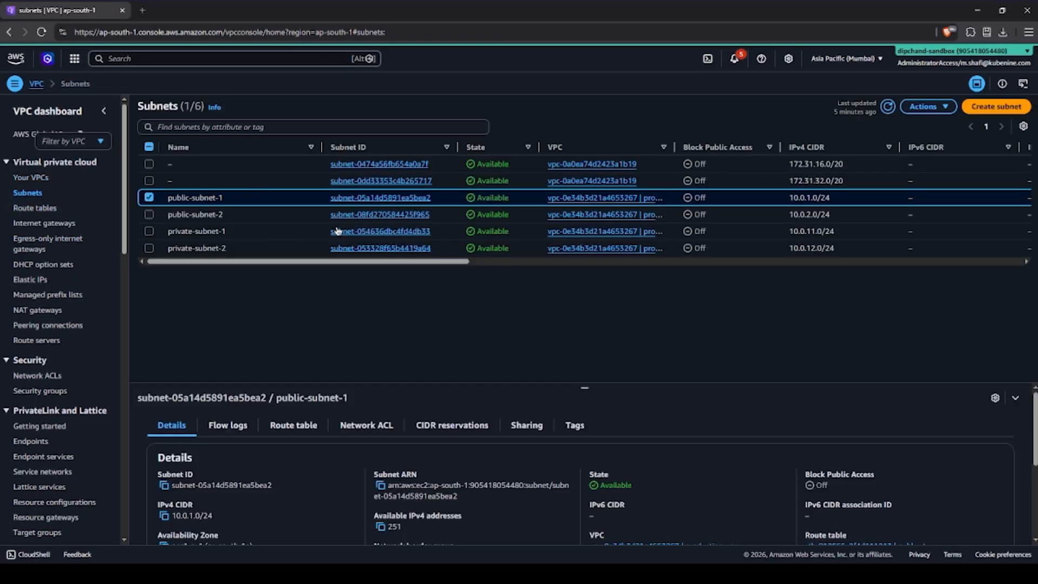
left_click(360, 233)
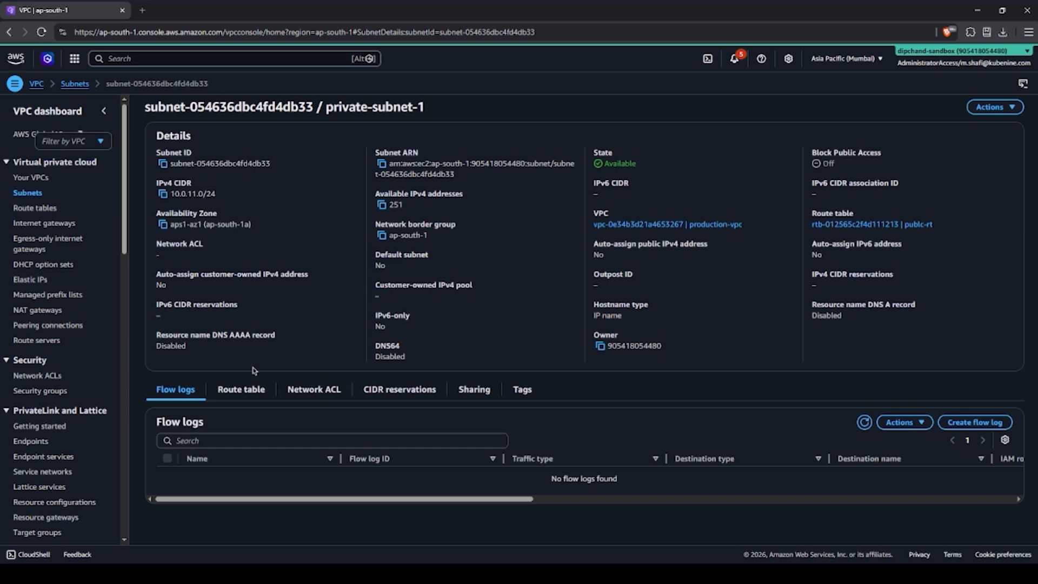
left_click(241, 389)
left_click(270, 418)
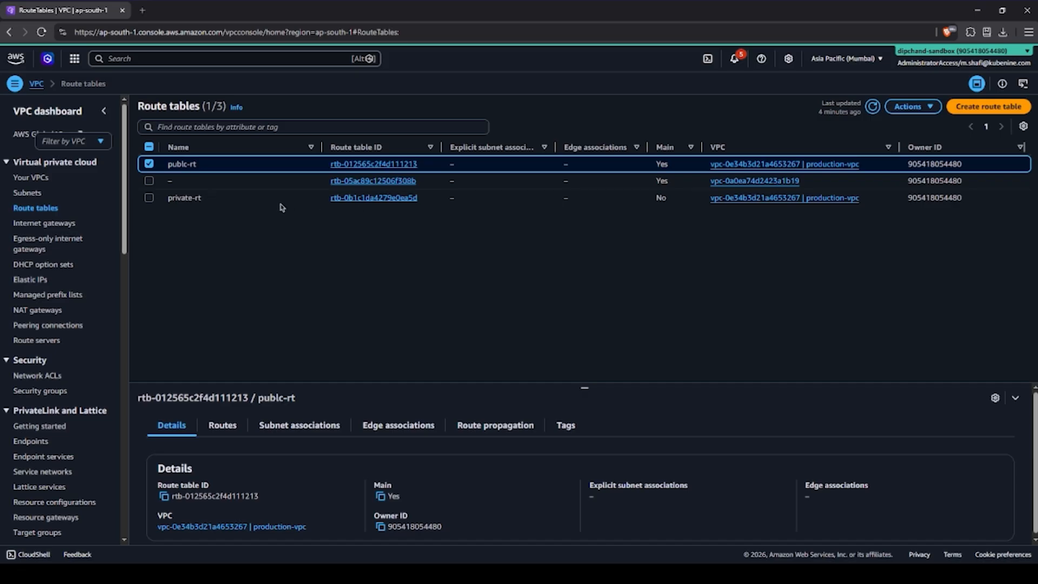
Add a route for 0.0.0.0/0 targeting the NAT gateway natgw to the private-rt route table and save it.
left_click(389, 198)
left_click(985, 269)
left_click(118, 204)
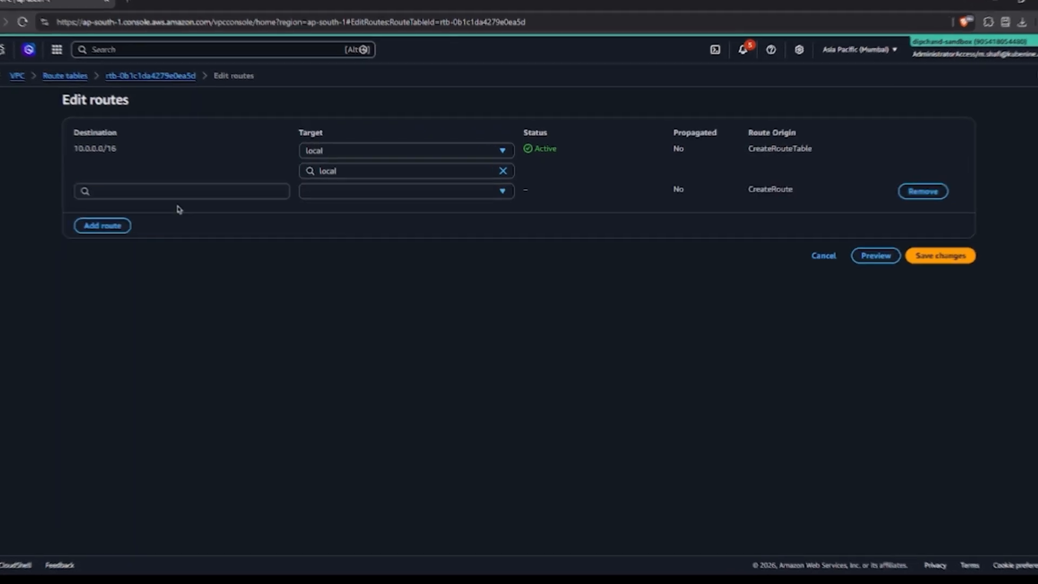
left_click(184, 196)
left_click(187, 213)
left_click(361, 197)
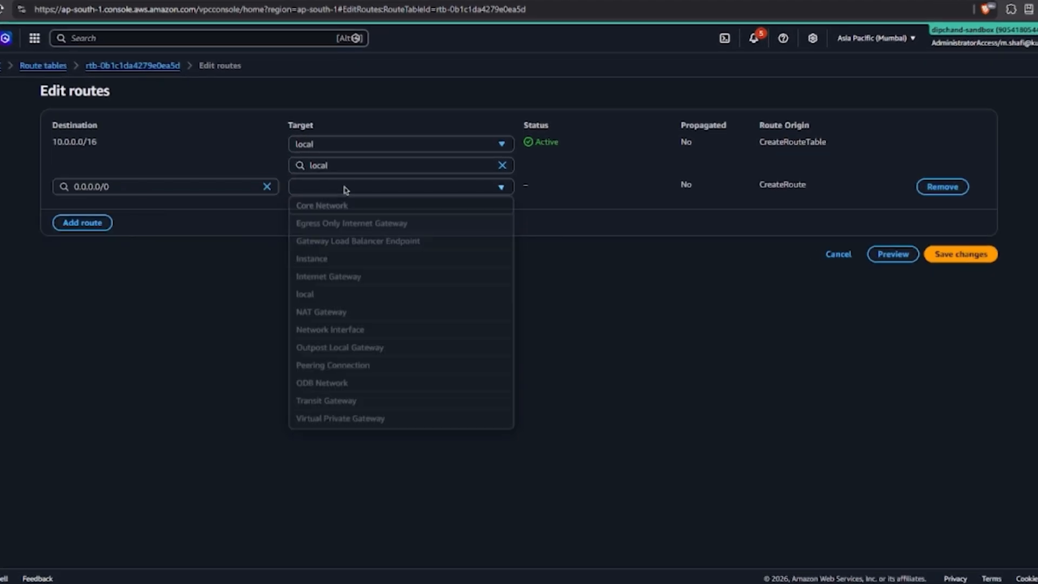
left_click(348, 313)
left_click(382, 250)
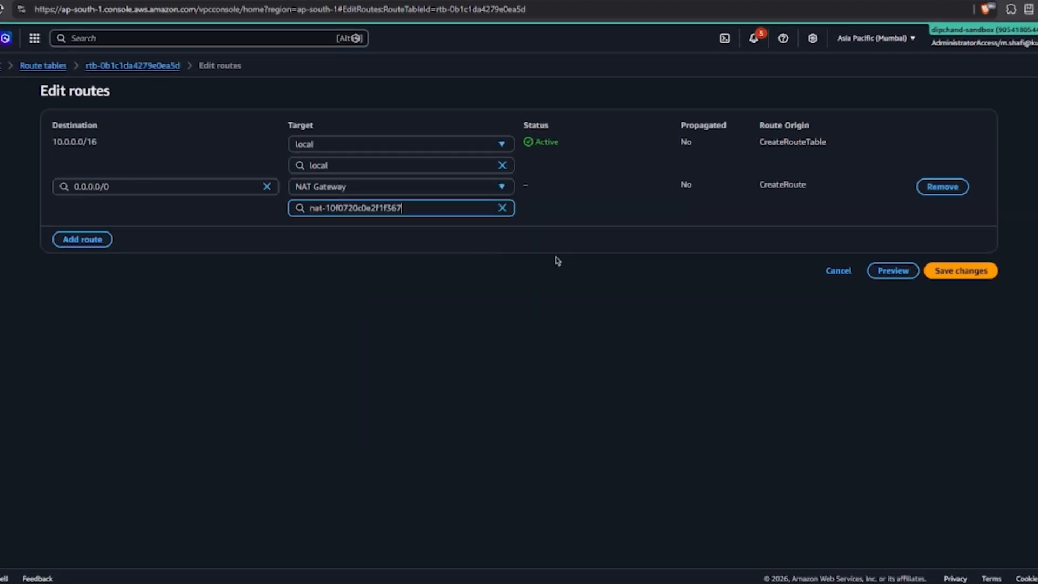
left_click(990, 273)
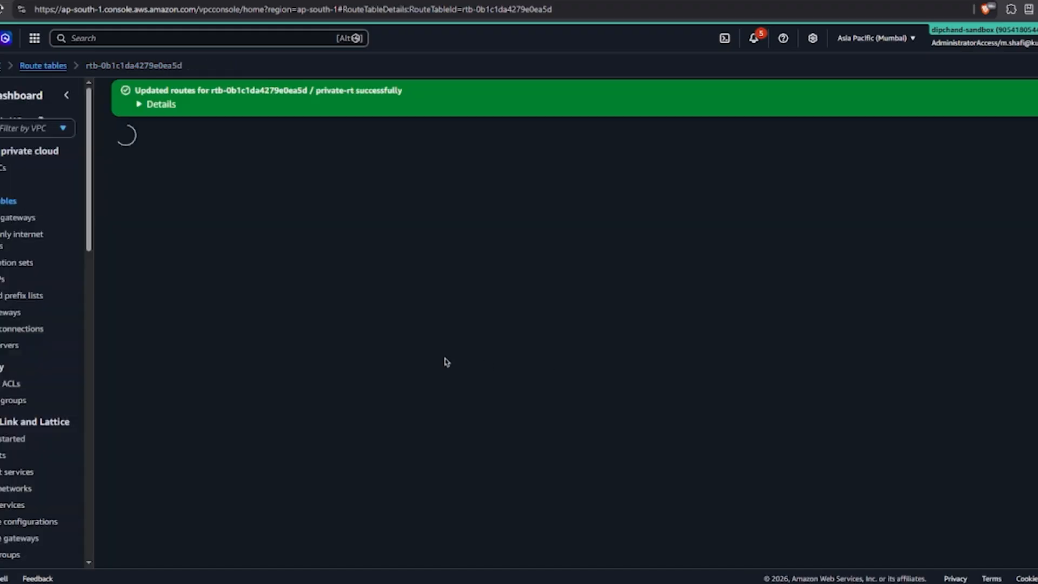
Reopen private-rt to check the status of its NAT route, and check the state of natgw in the NAT gateways list.
left_click(57, 67)
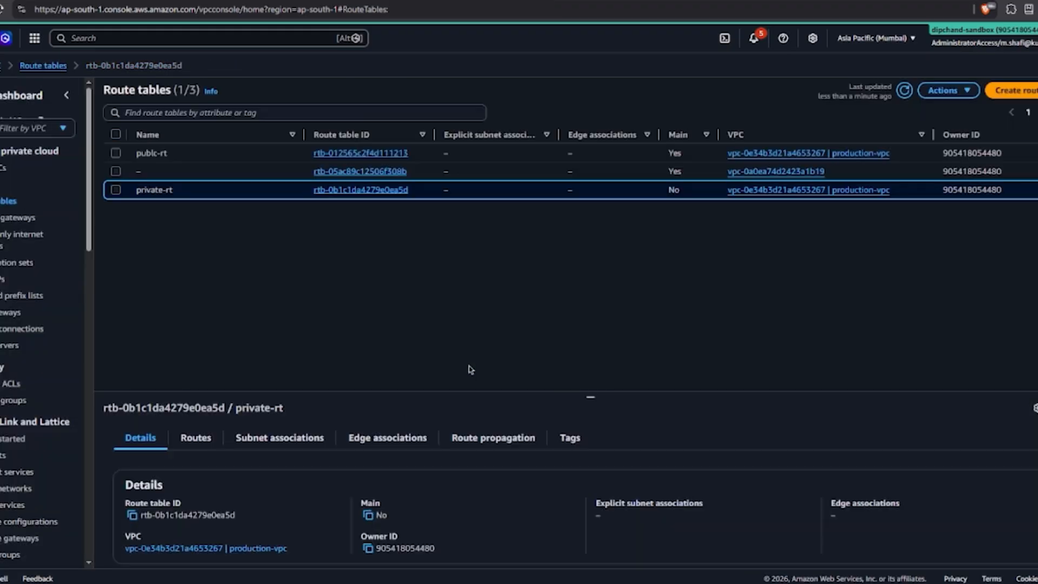
left_click(337, 194)
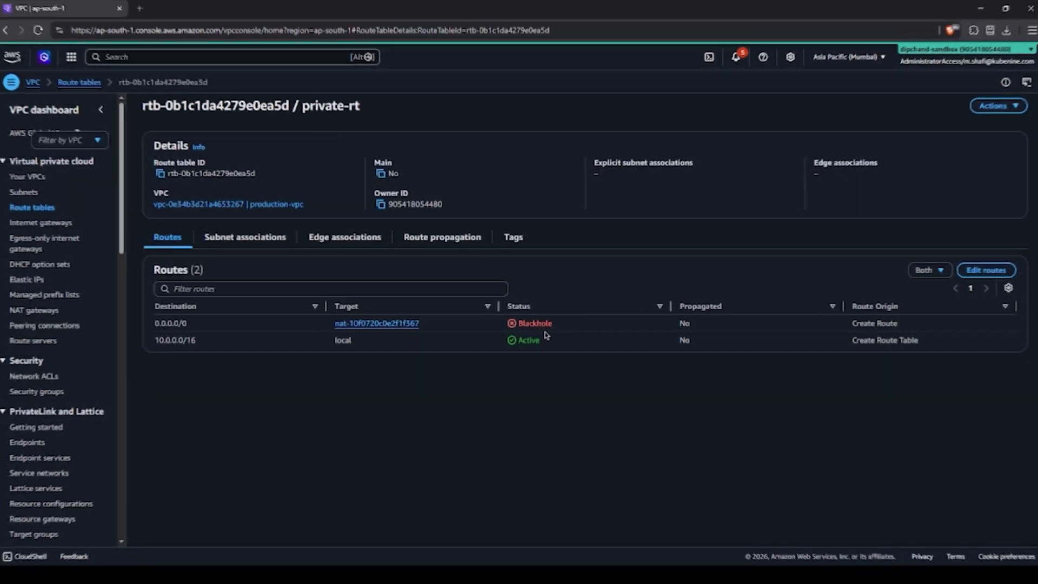
double_click(536, 323)
left_click(79, 306)
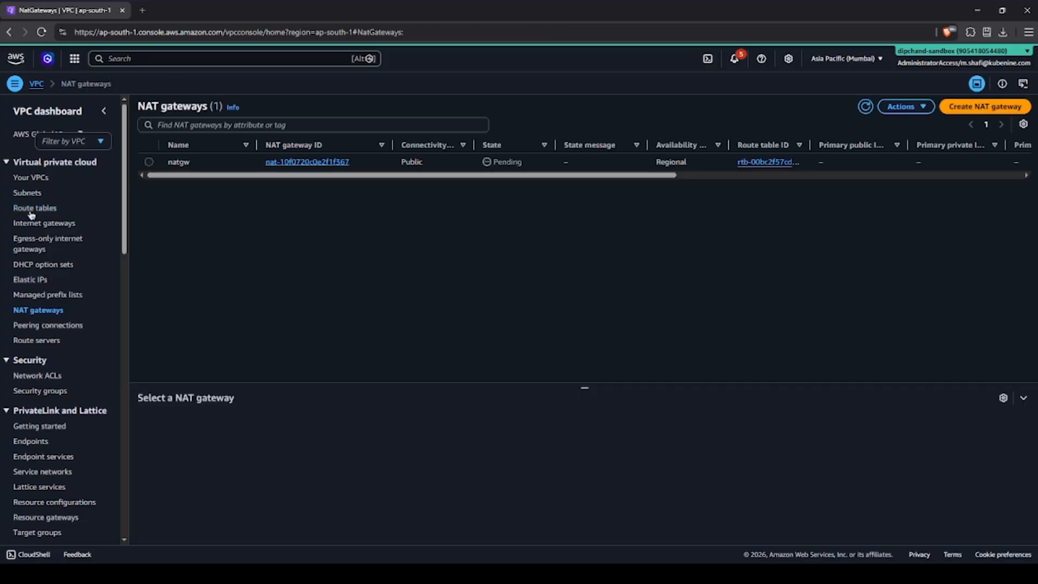
Open private-subnet-1 again and examine its associated route table and routes.
left_click(28, 194)
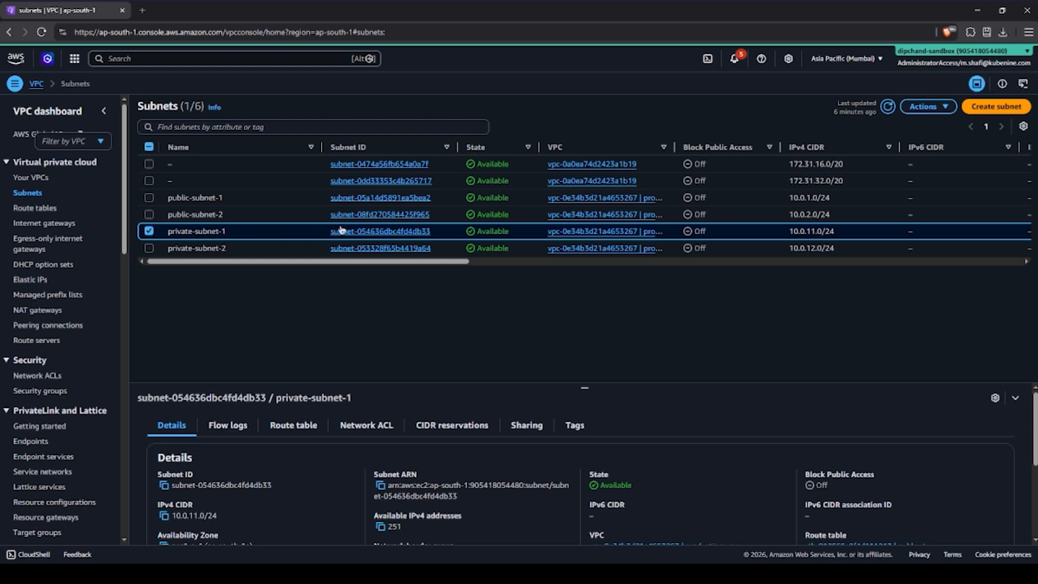
left_click(355, 231)
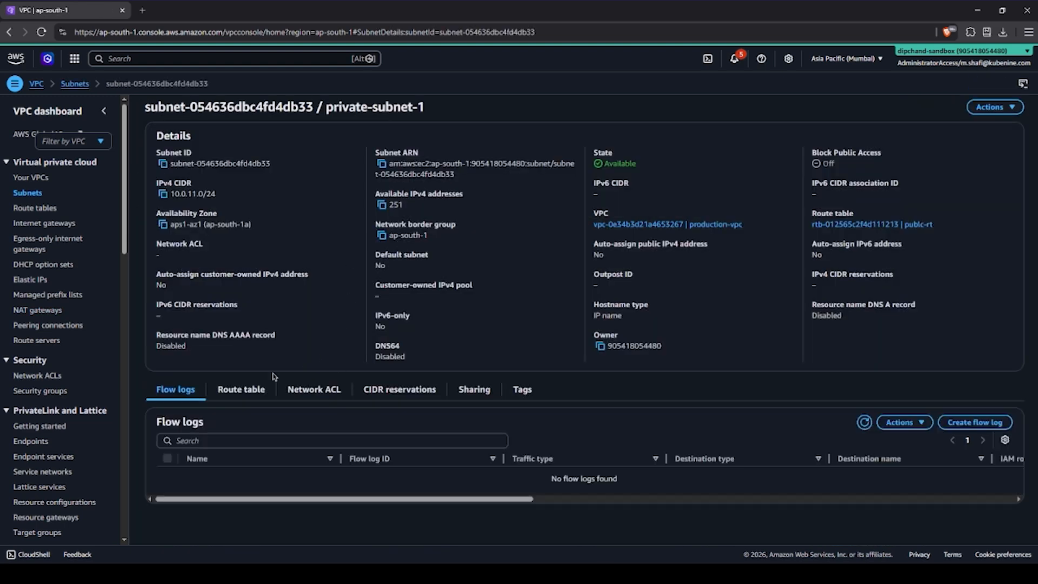
left_click(272, 385)
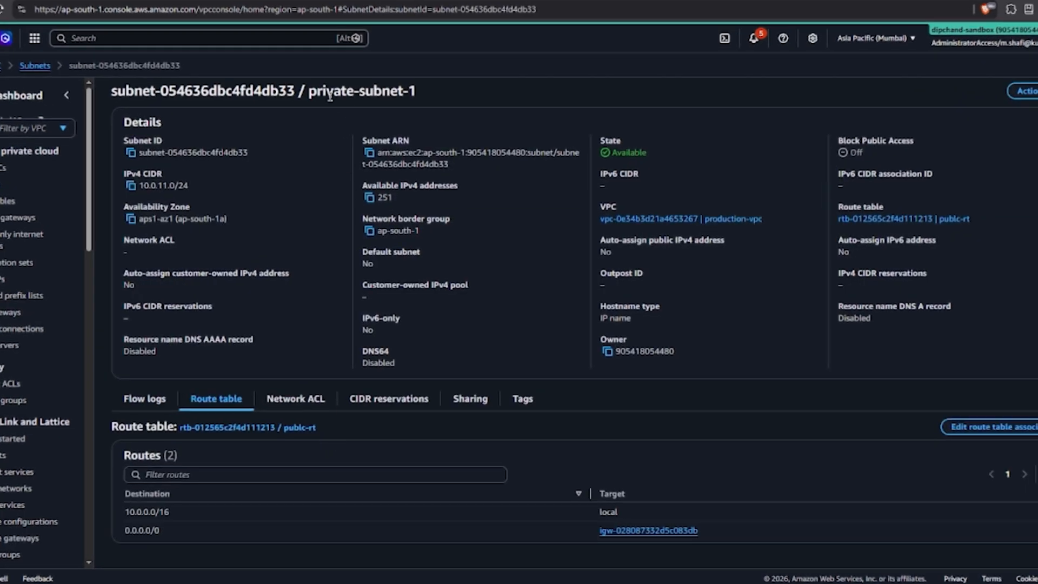
left_click_drag(308, 93, 417, 99)
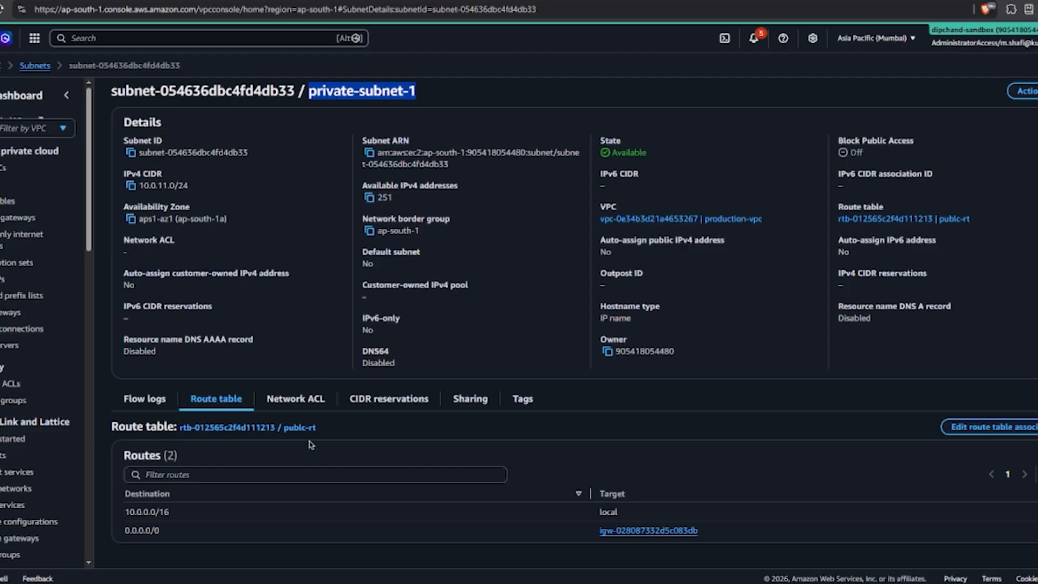
left_click_drag(314, 427, 180, 433)
left_click(460, 431)
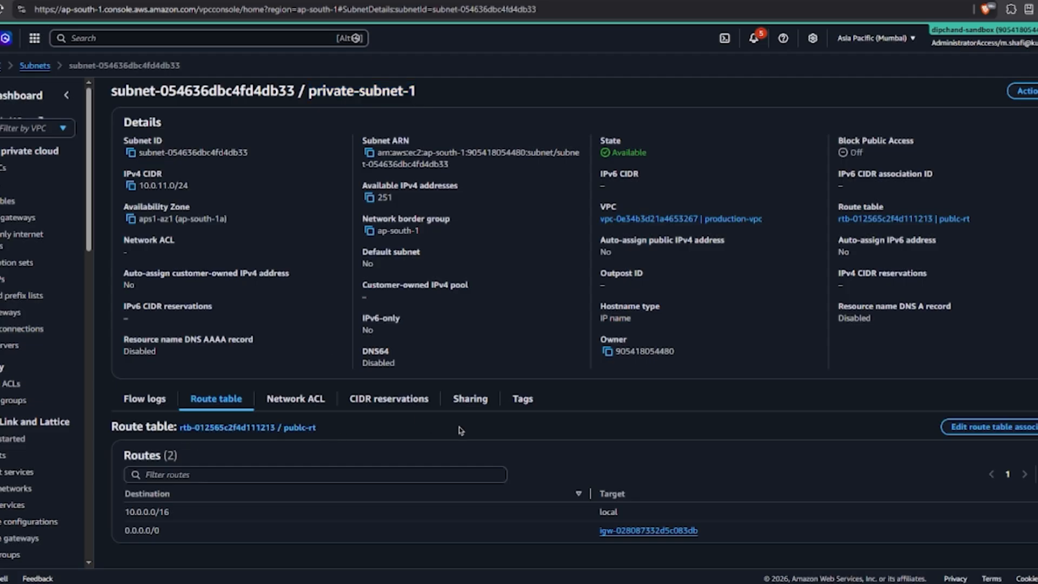
Edit the route table association of private-subnet-1 and choose private-rt.
left_click(1019, 433)
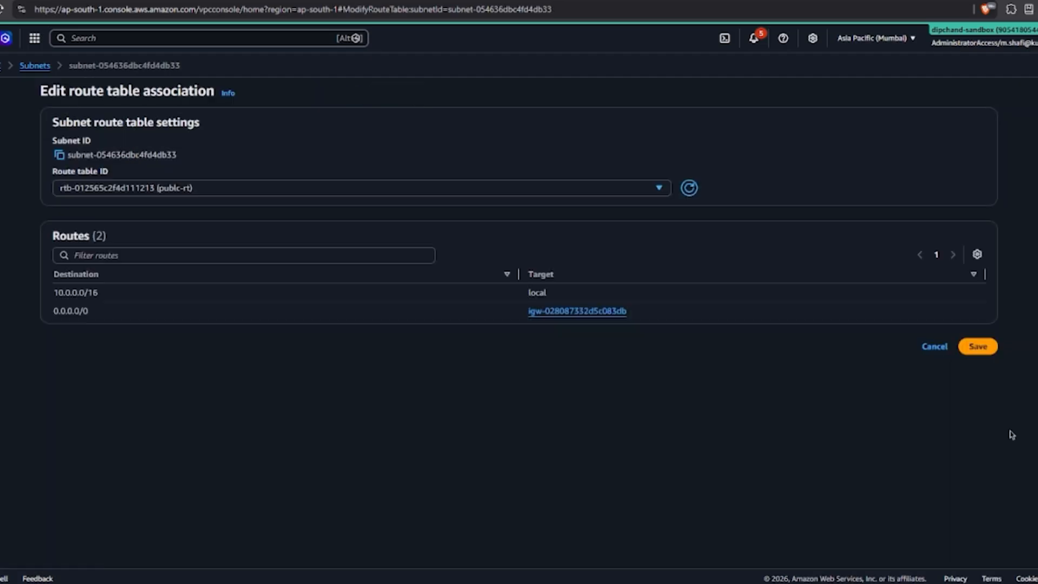
left_click(194, 188)
left_click(188, 265)
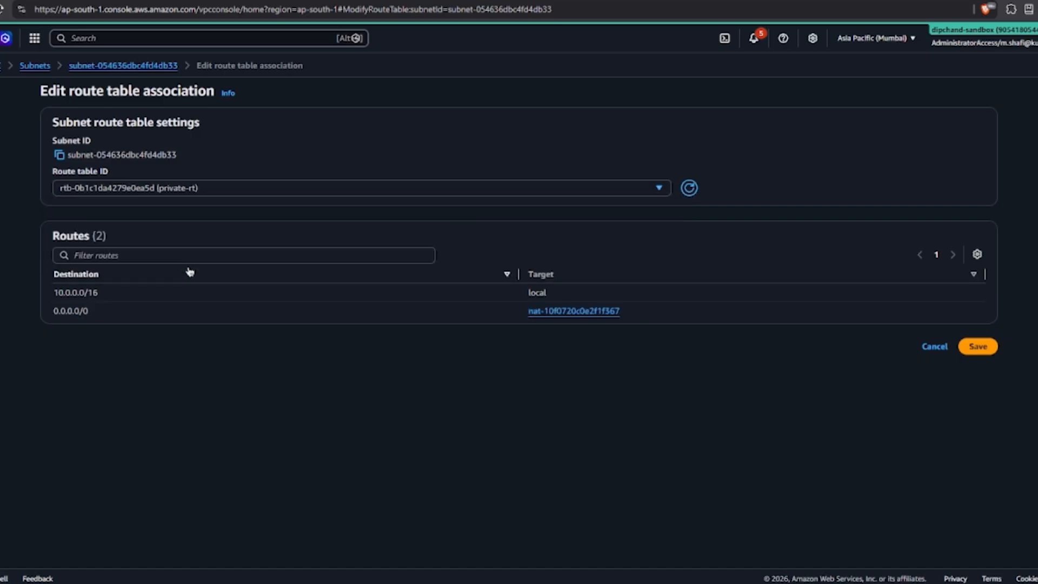
Switch the route table selection to publc-rt to compare its routes, and set it back to private-rt.
left_click(233, 192)
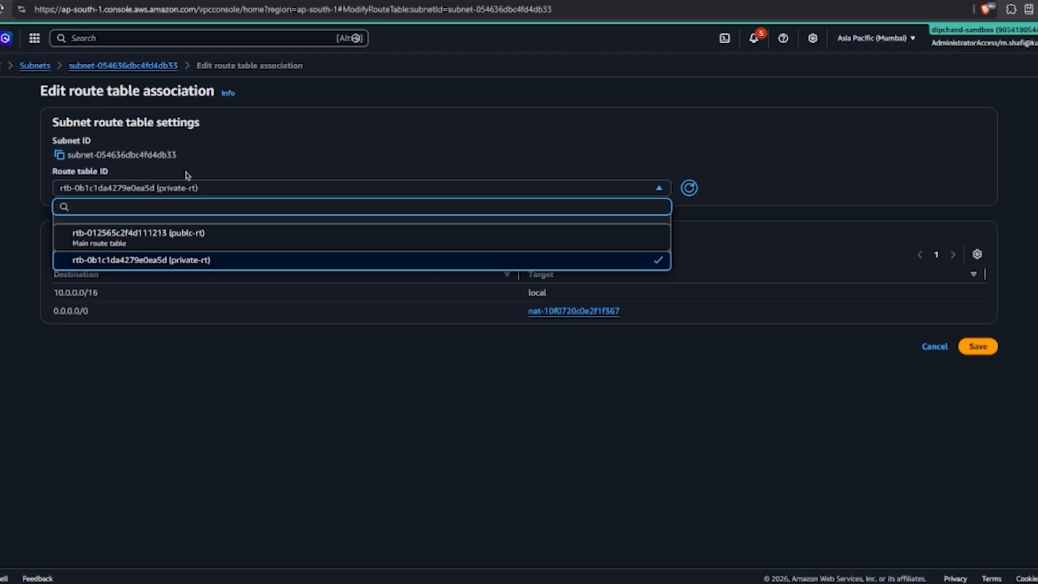
left_click(195, 242)
left_click(395, 189)
left_click(303, 259)
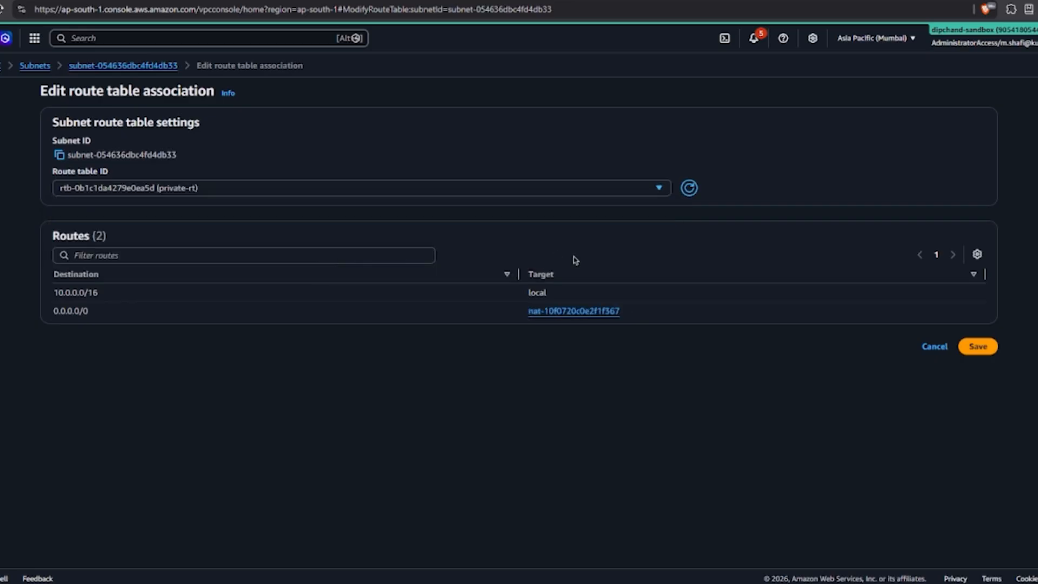
Save the route table association of private-subnet-1 and review the subnet's routes.
left_click(968, 347)
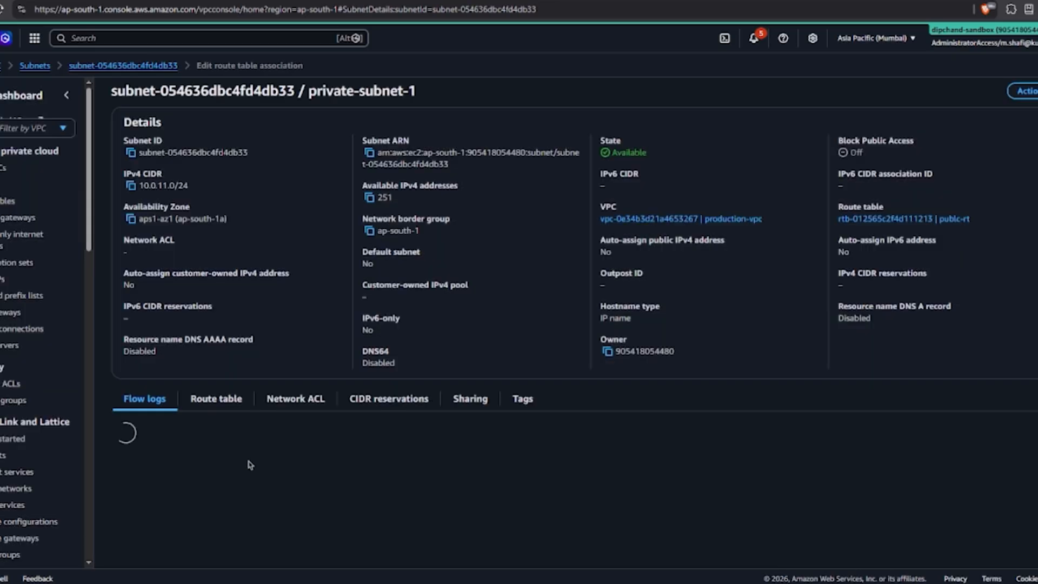
left_click(216, 422)
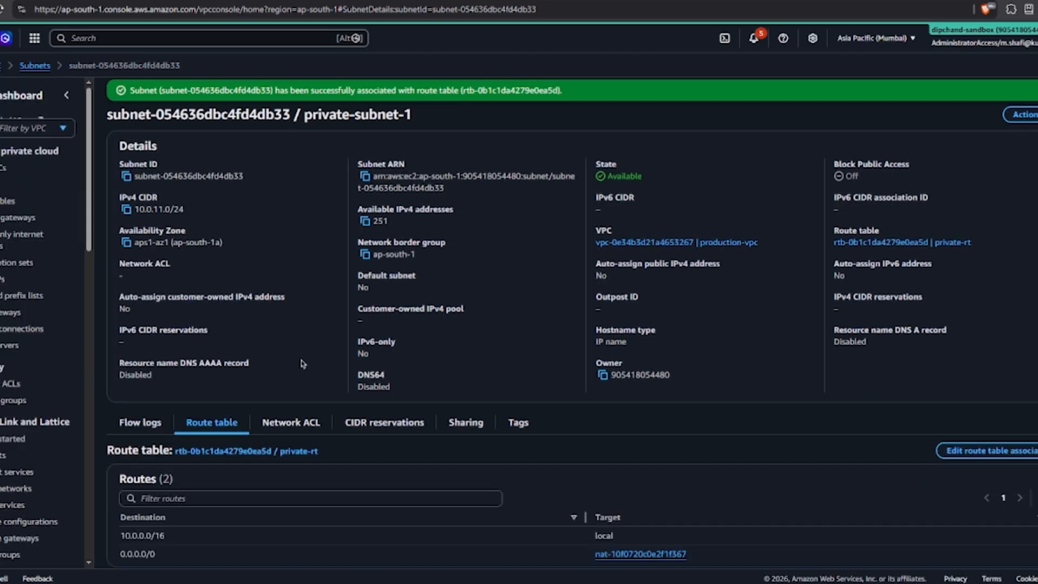
scroll(216, 422, "down", 1)
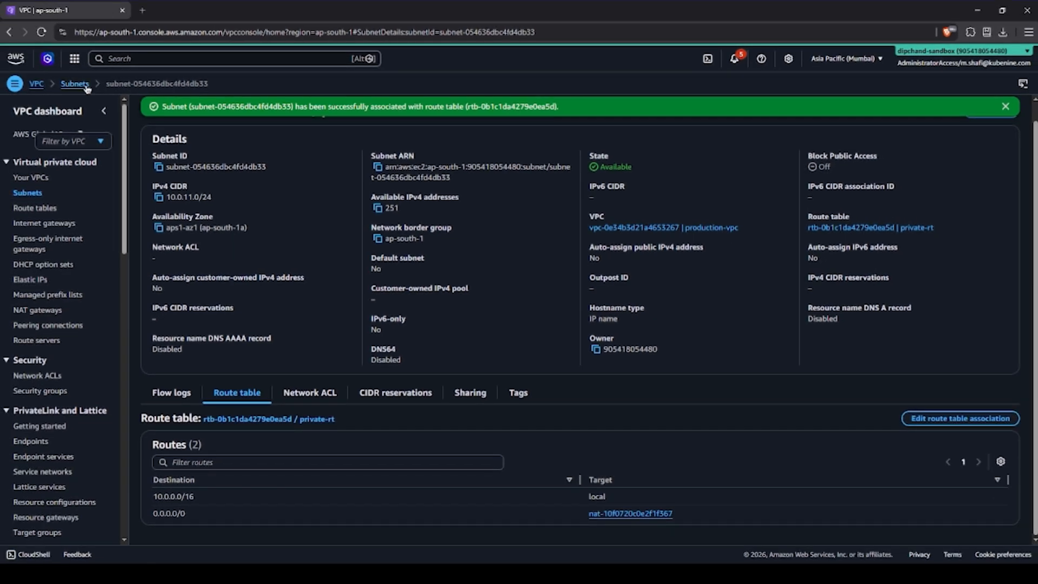
Associate private-subnet-2 with the private-rt route table and save the association.
left_click(75, 85)
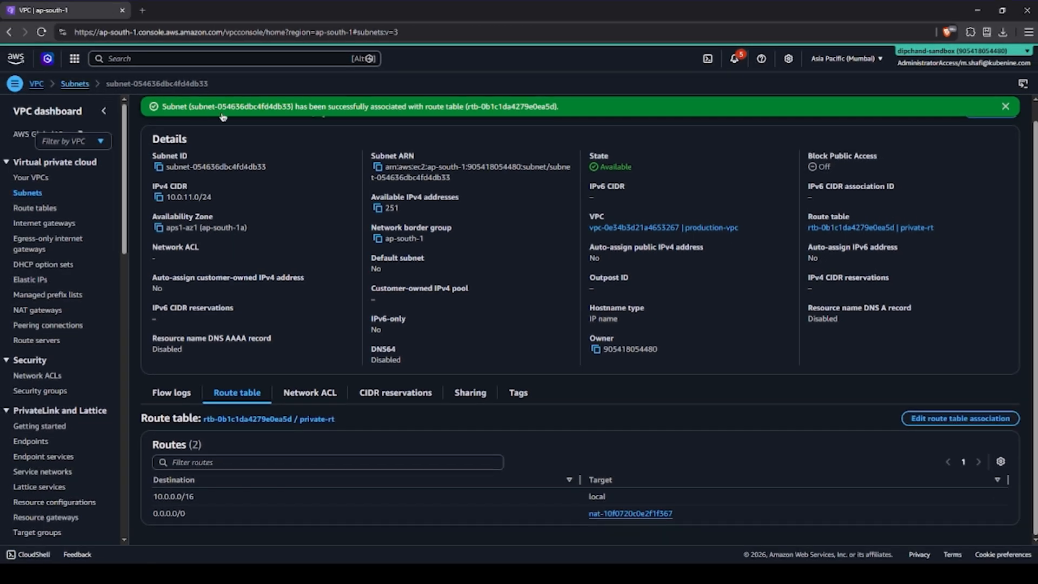
left_click(349, 249)
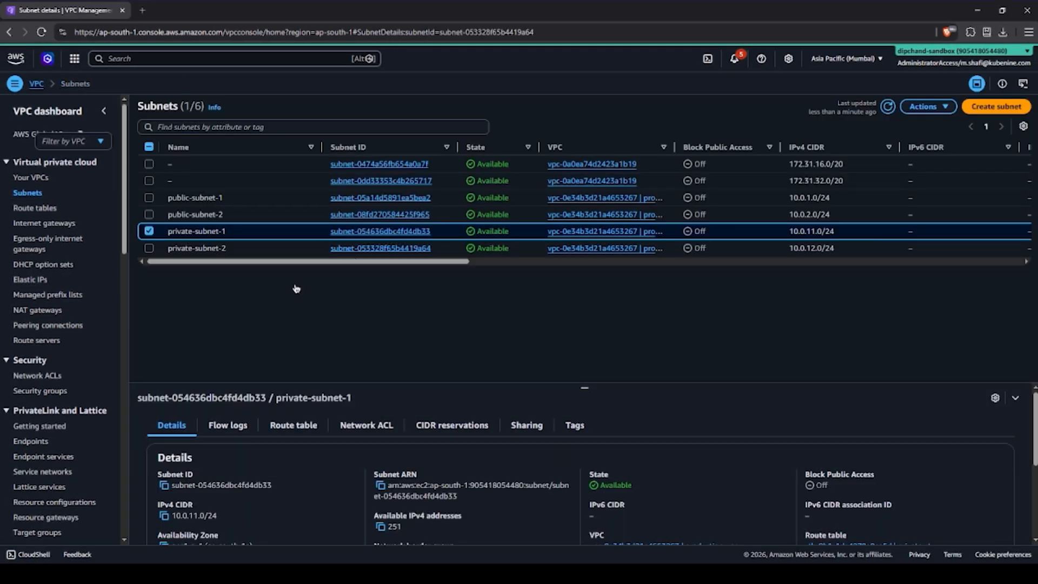
left_click(247, 391)
left_click(980, 416)
left_click(252, 195)
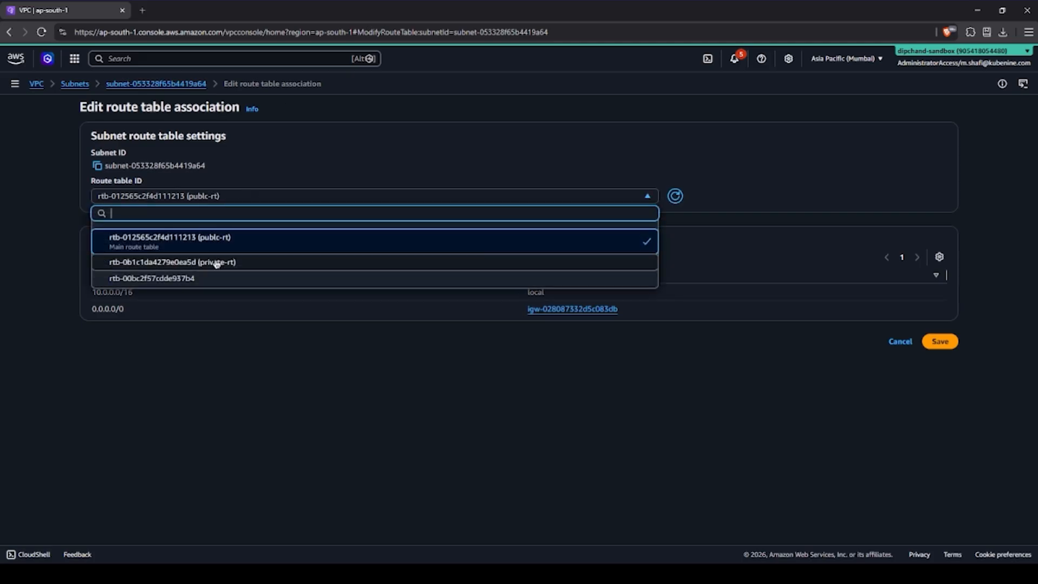
left_click(242, 264)
left_click(275, 199)
left_click(709, 245)
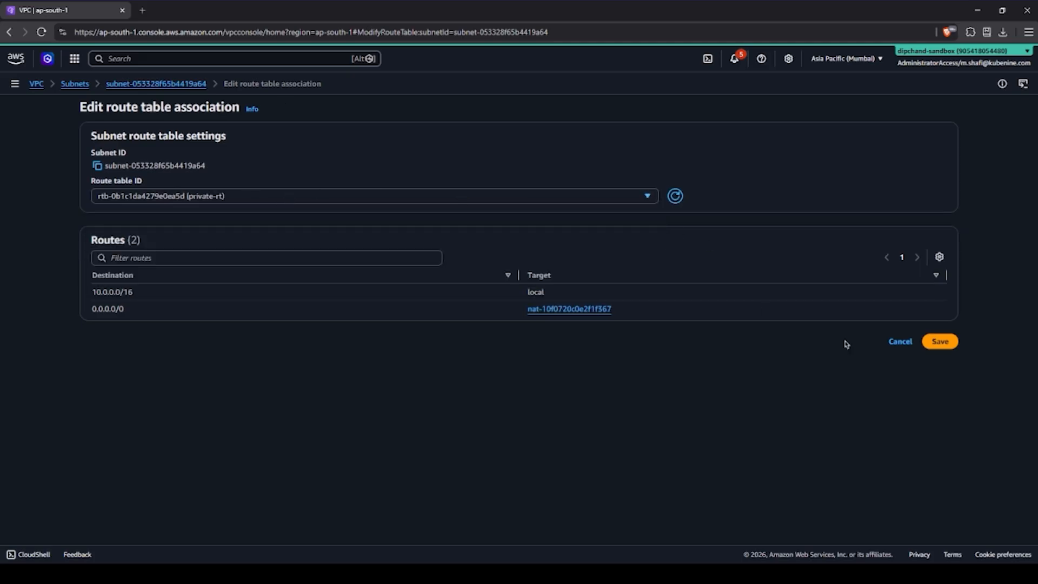
left_click(941, 342)
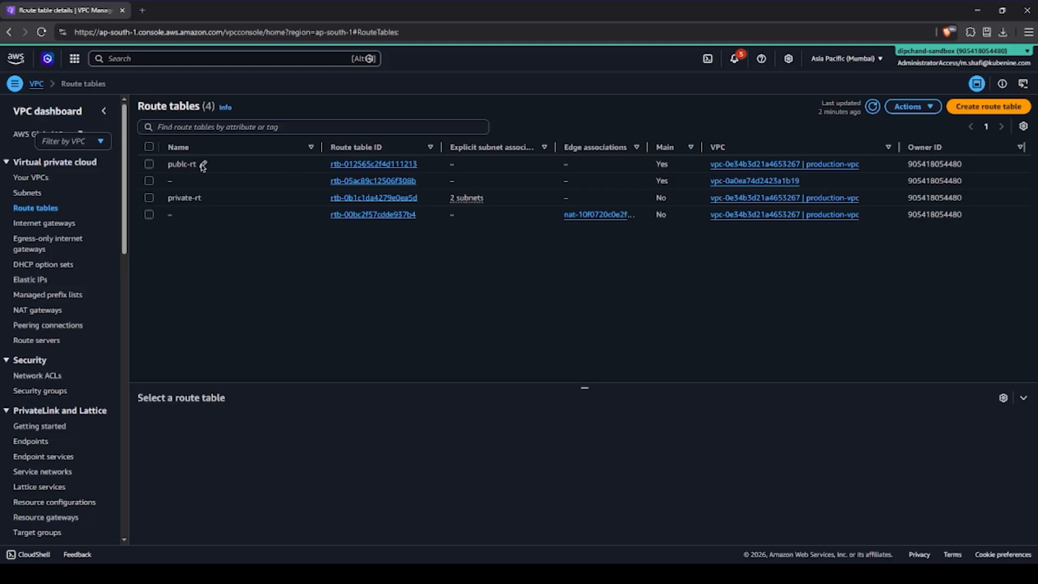
Open production-vpc and check in its resource map how the private subnets connect to private-rt and natgw.
left_click(37, 178)
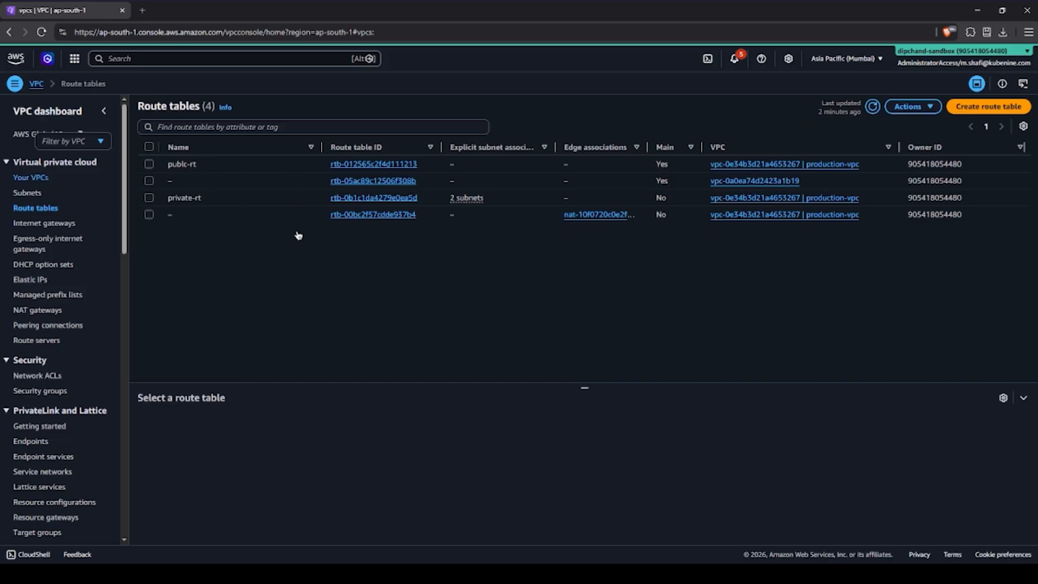
left_click(338, 227)
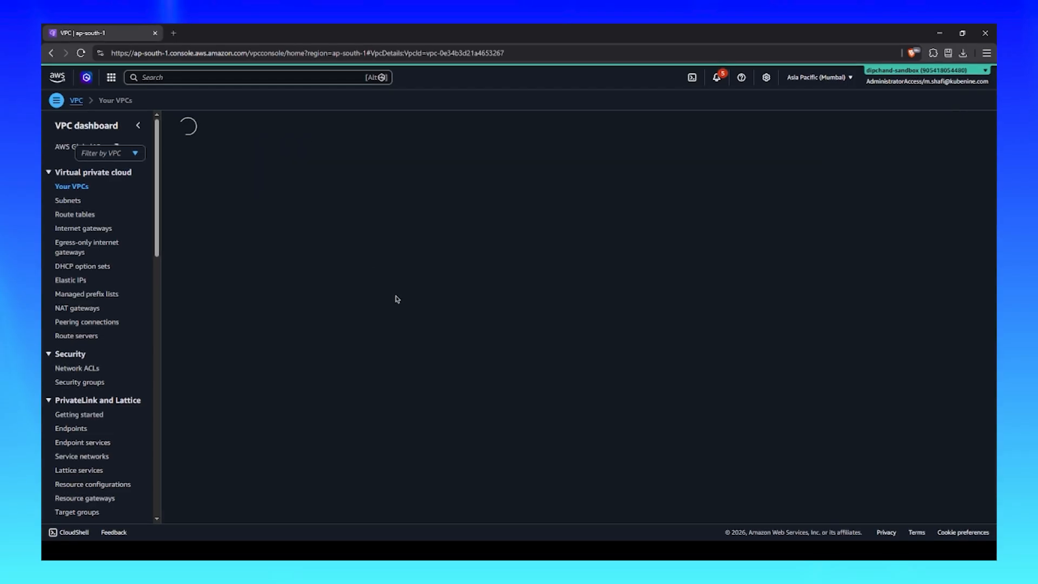
scroll(589, 399, "down", 1)
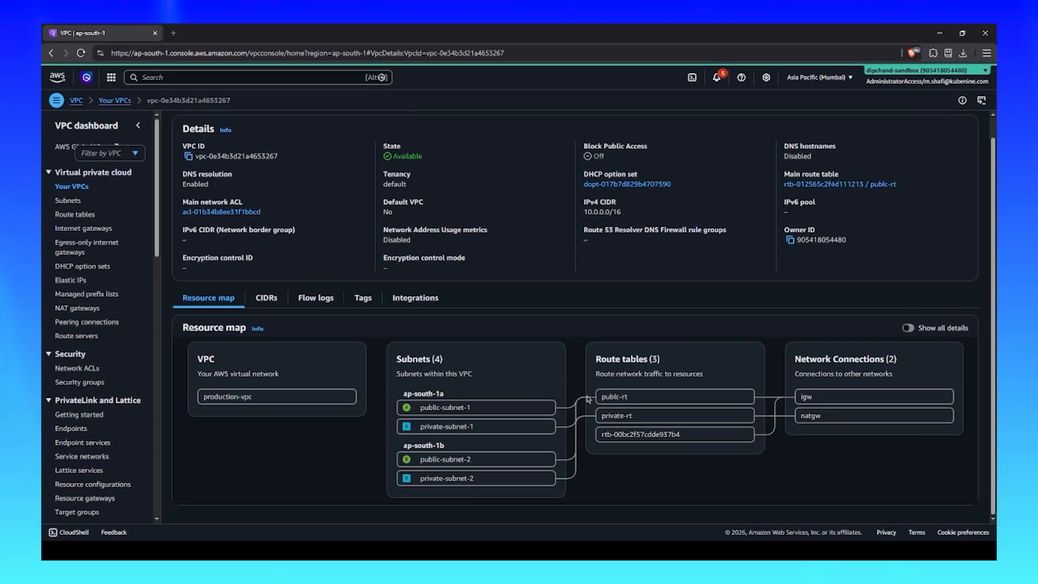